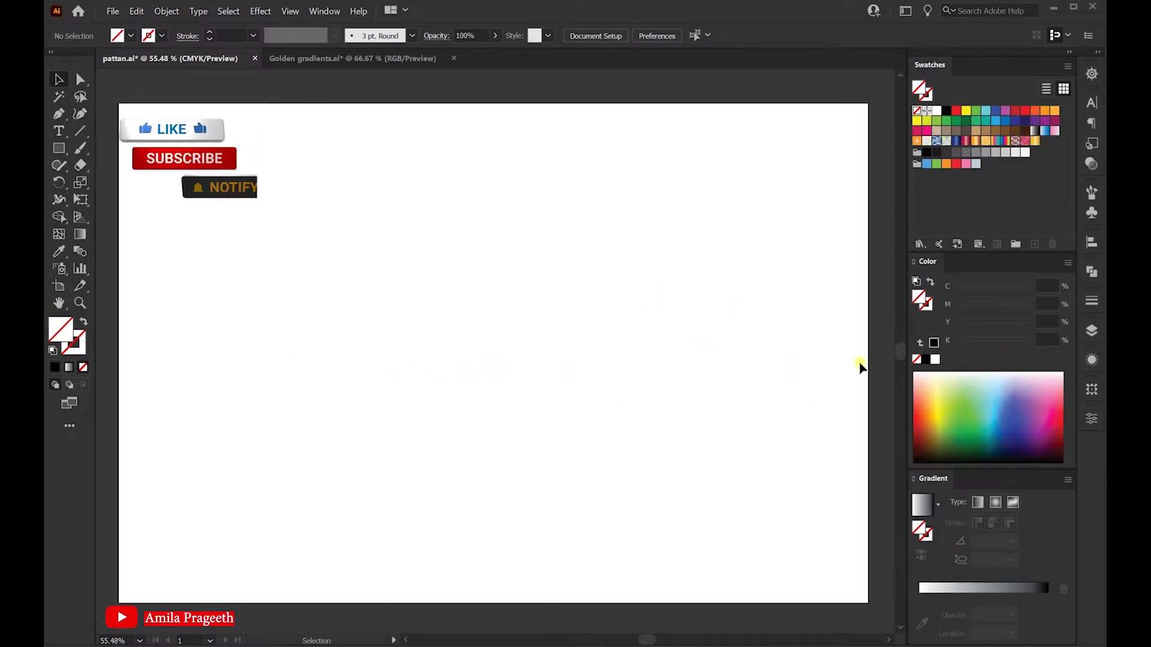
- Set the fill to black and draw a rectangle across the whole artboard
click(926, 359)
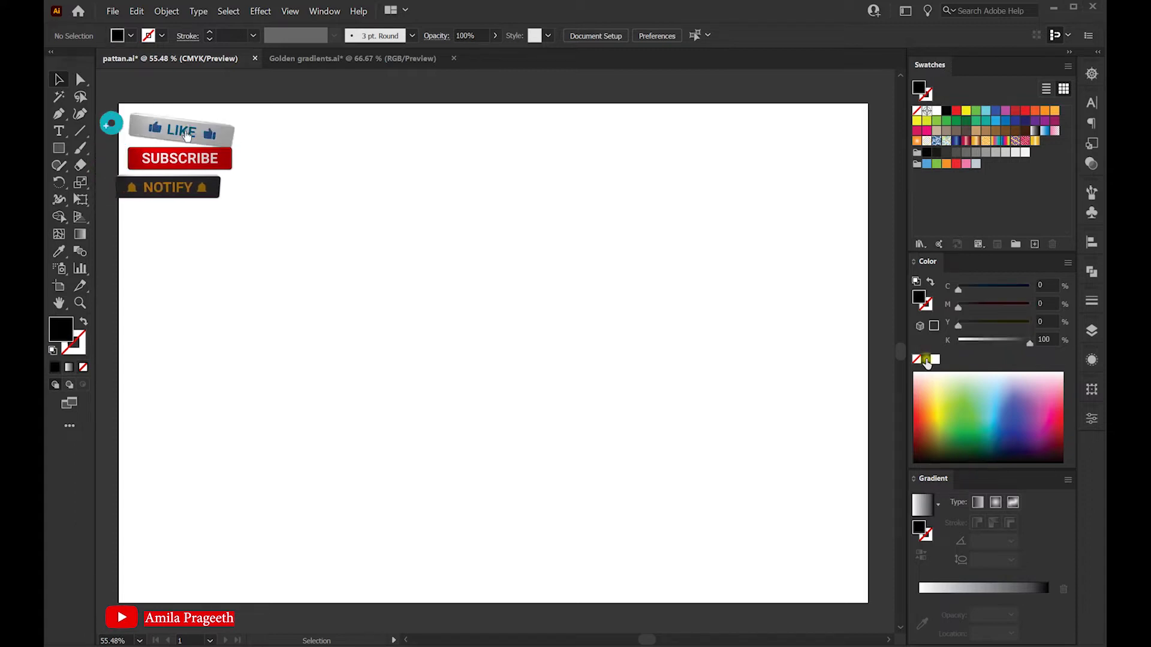
click(66, 153)
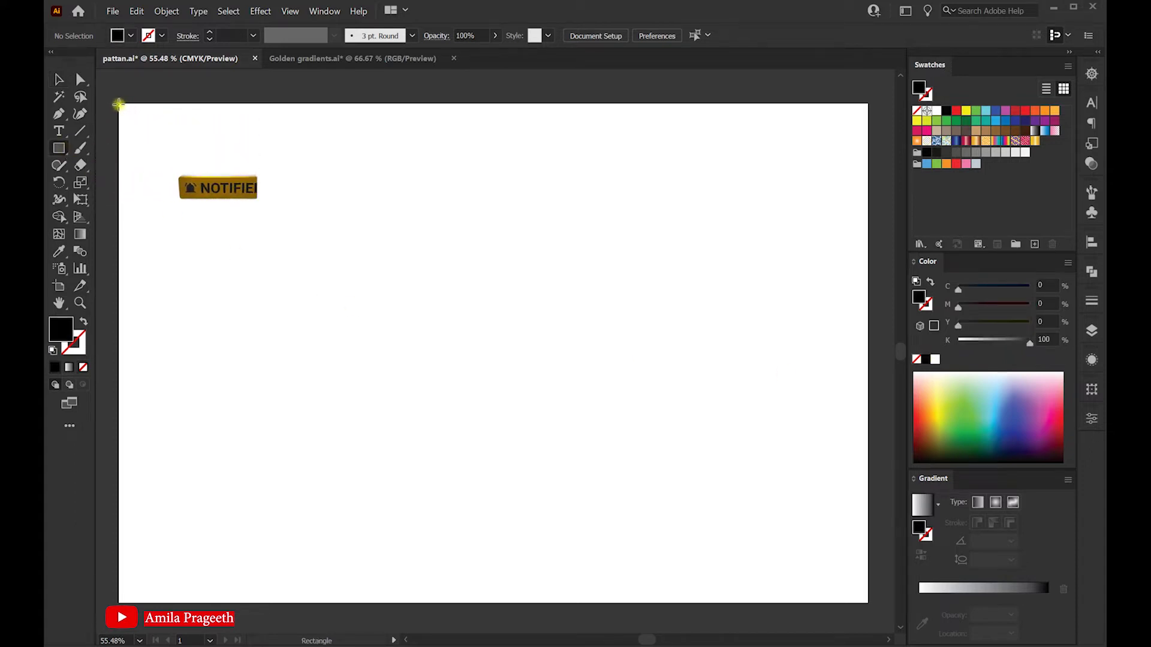
drag(119, 104, 869, 603)
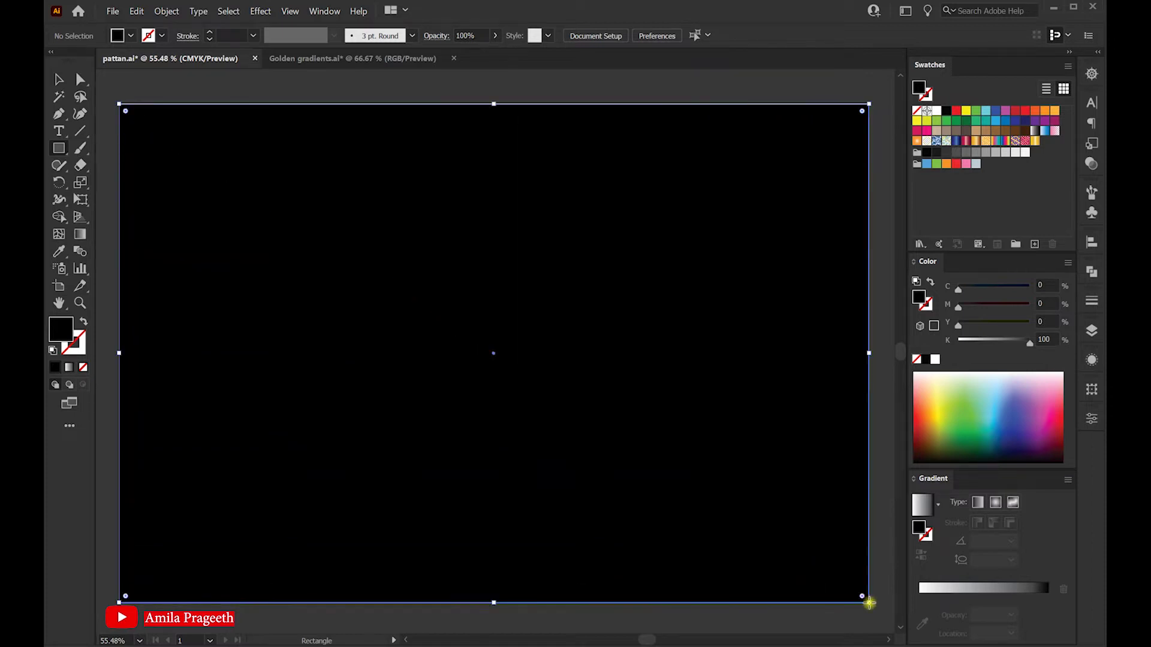
- Stretch the black rectangle's top edge to the artboard edge and lock it
drag(494, 103, 494, 102)
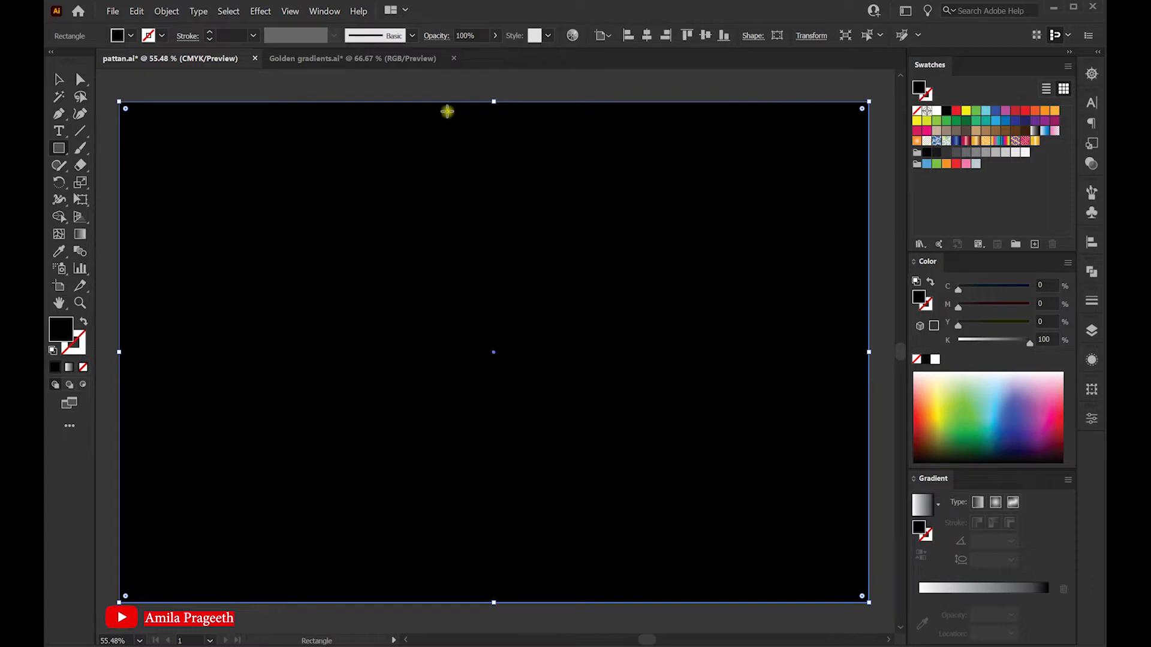
click(166, 10)
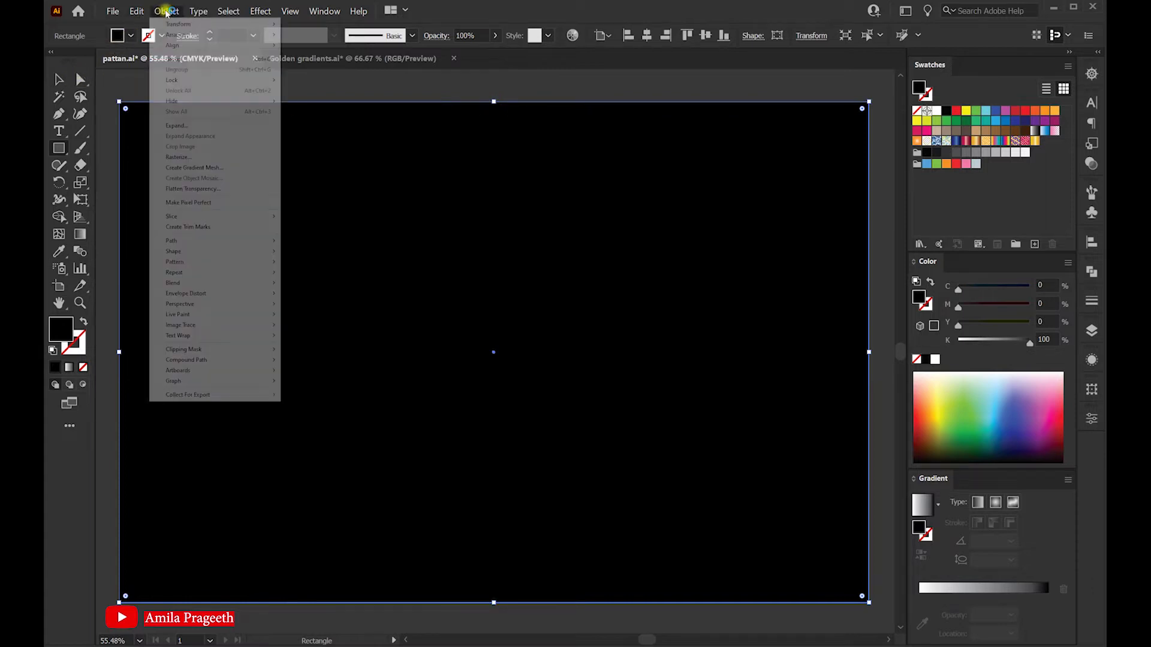
mouse_move(211, 80)
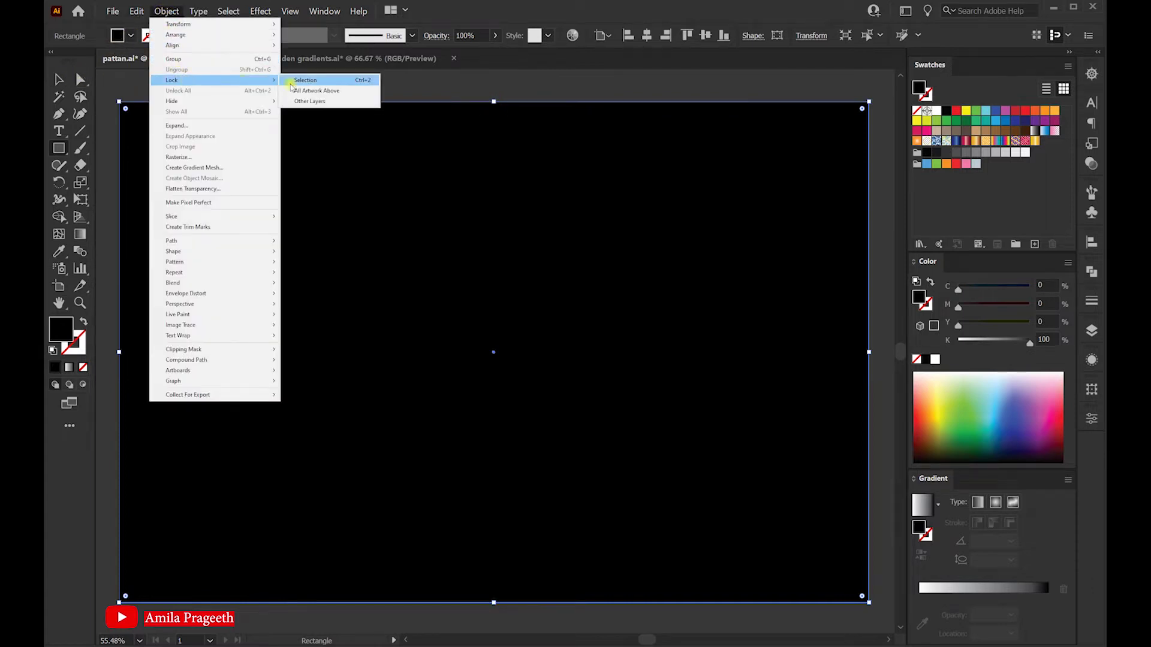
click(311, 80)
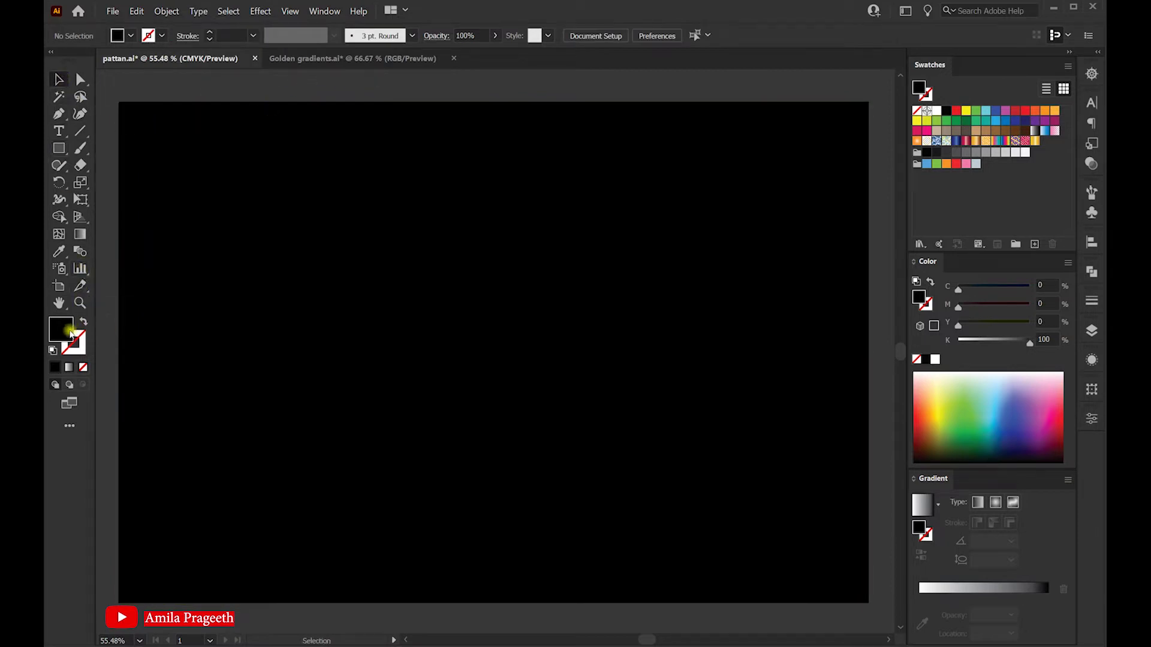
- Create a white-filled rectangle of 100 × 50 px, then return to the Selection tool
click(936, 360)
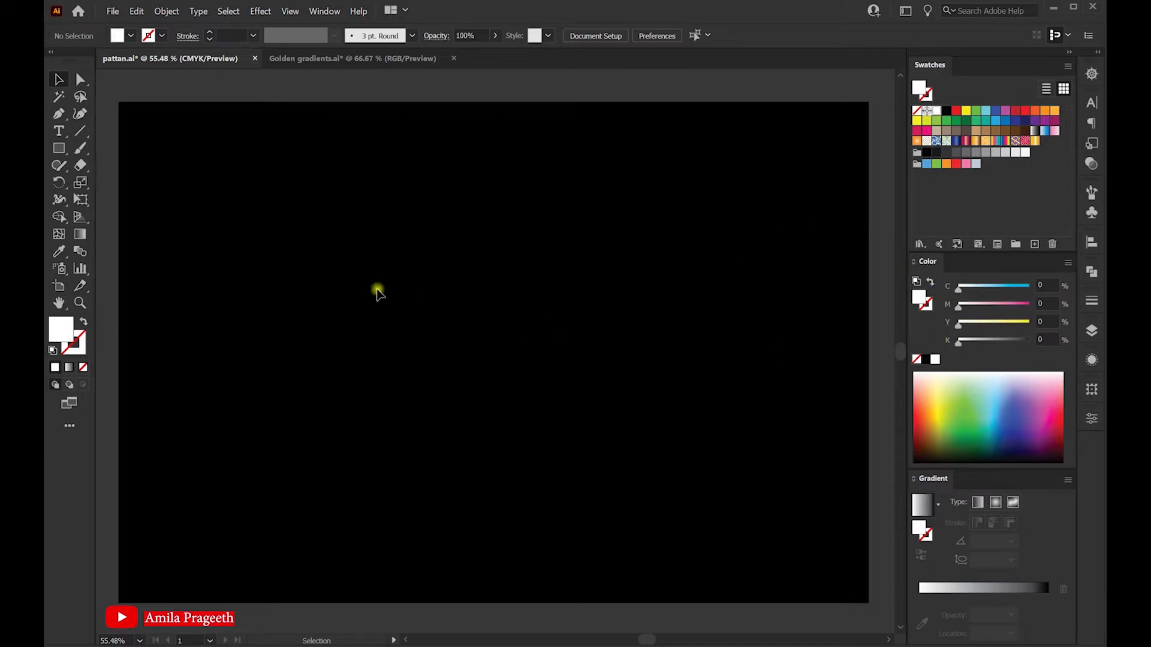
click(59, 149)
click(421, 201)
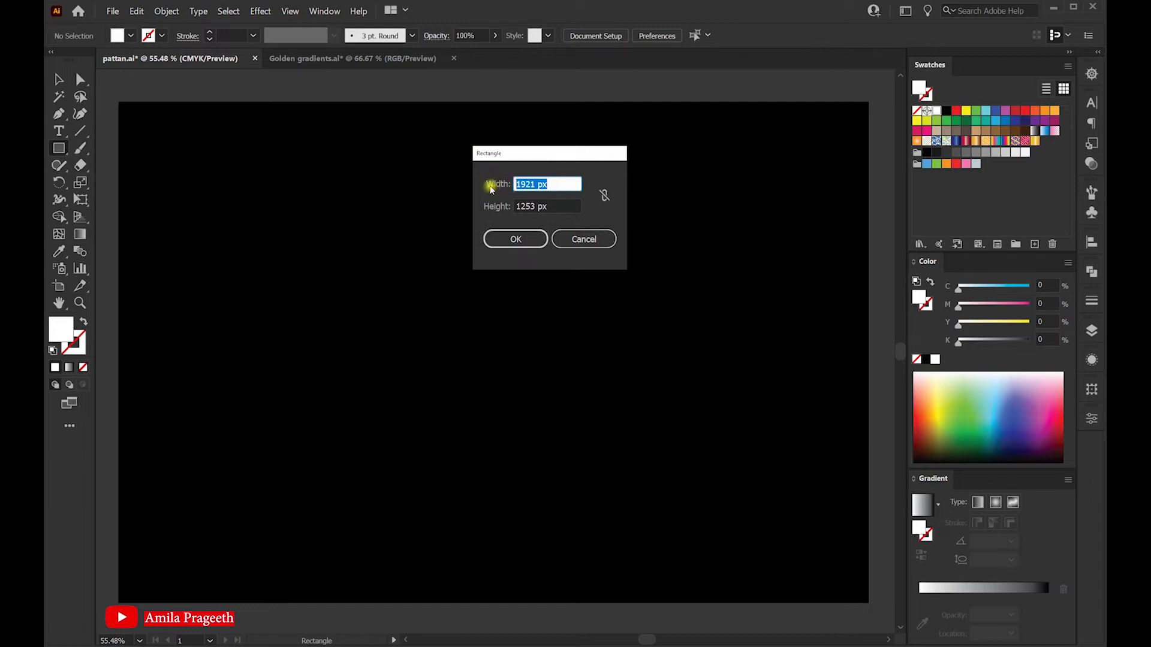
text(100)
key(Tab)
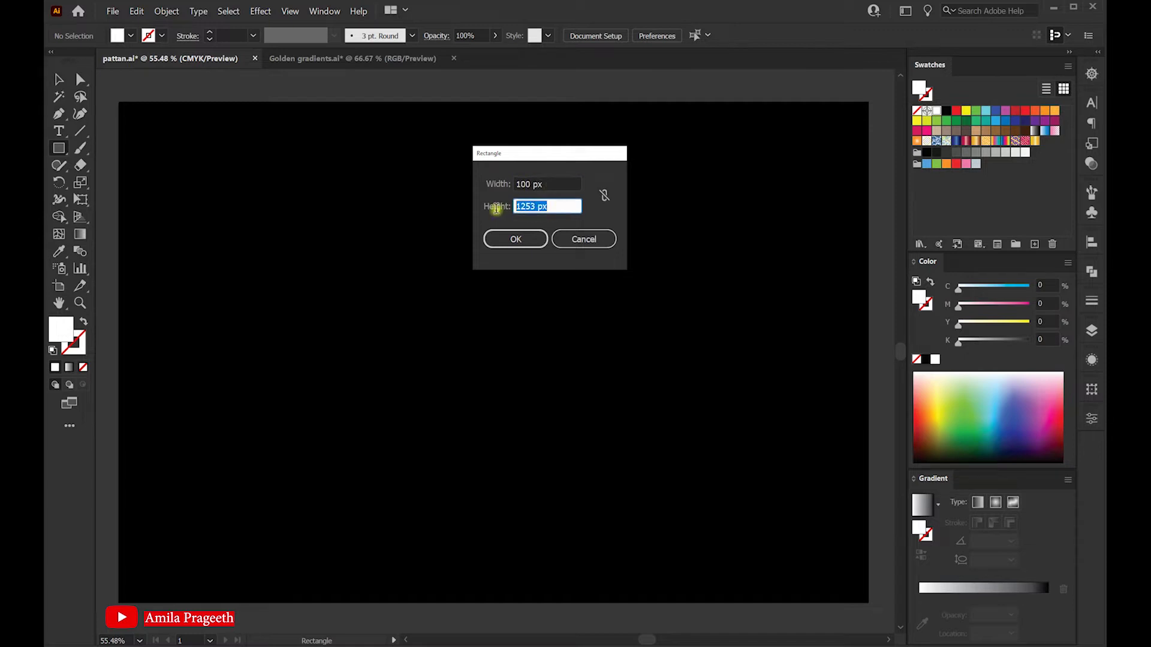
text(50)
click(518, 240)
click(519, 240)
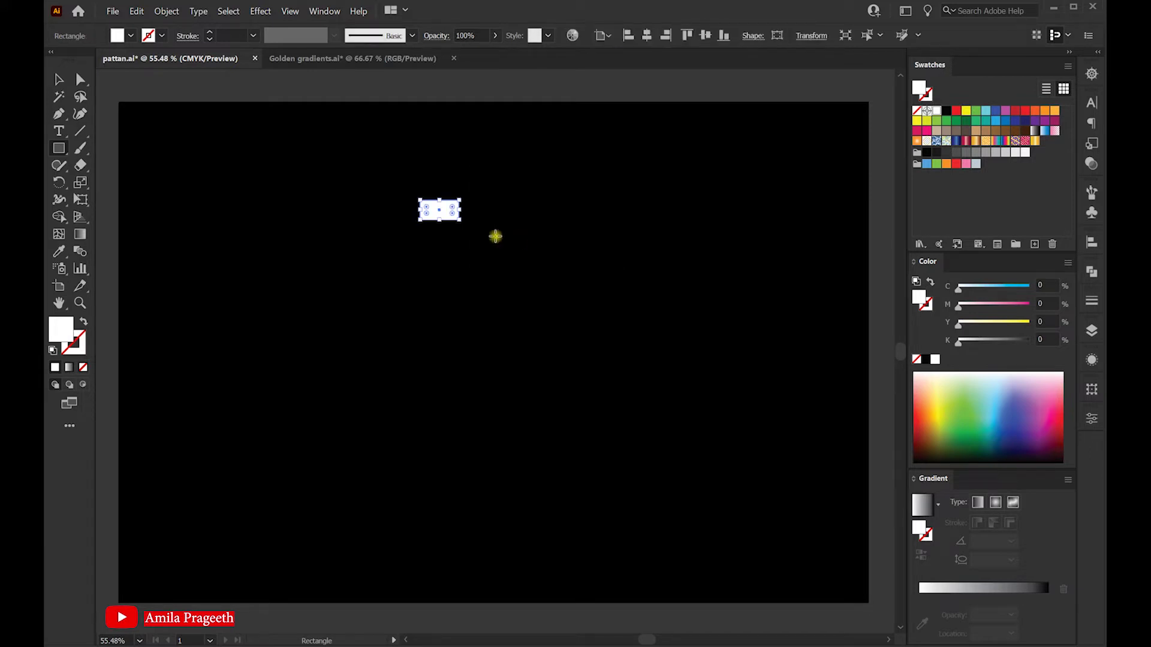
click(59, 79)
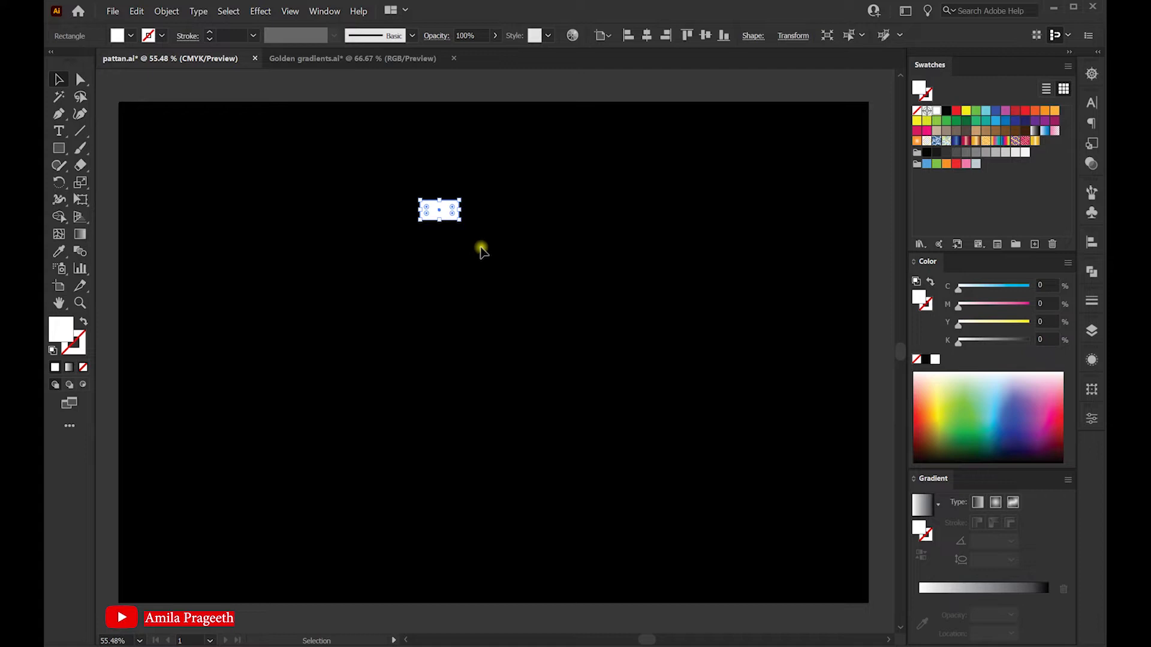
scroll(442, 205, up, 1)
scroll(441, 203, up, 1)
scroll(447, 216, up, 2)
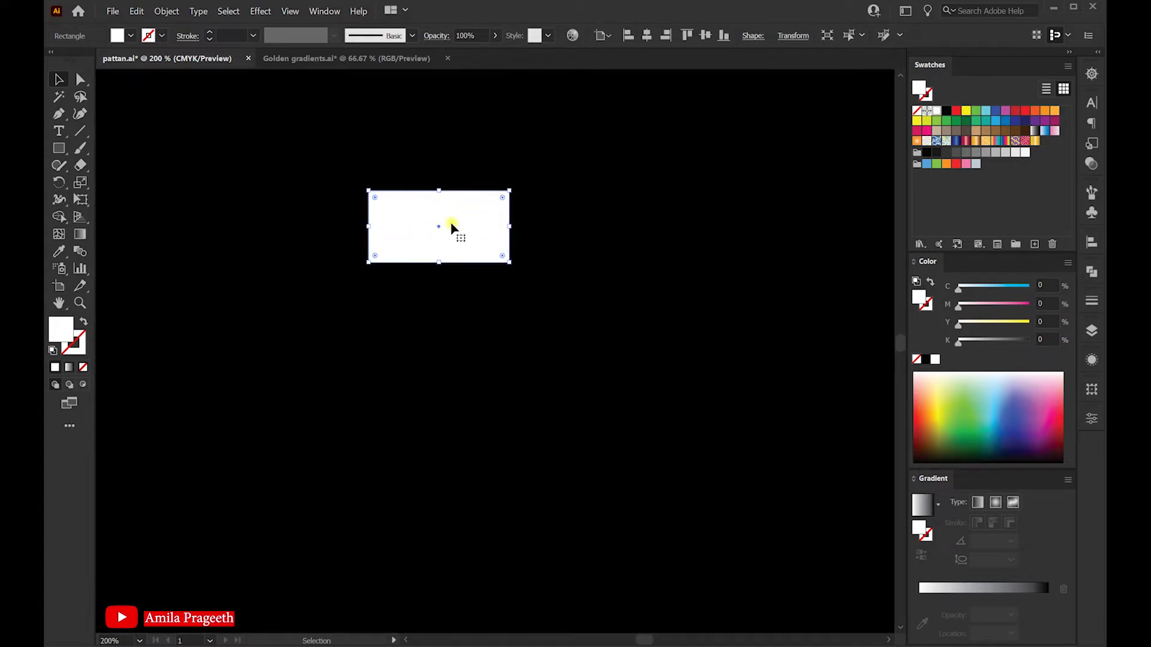
- Move the white rectangle slightly right and fill it with the gold gradient swatch
drag(468, 227, 505, 231)
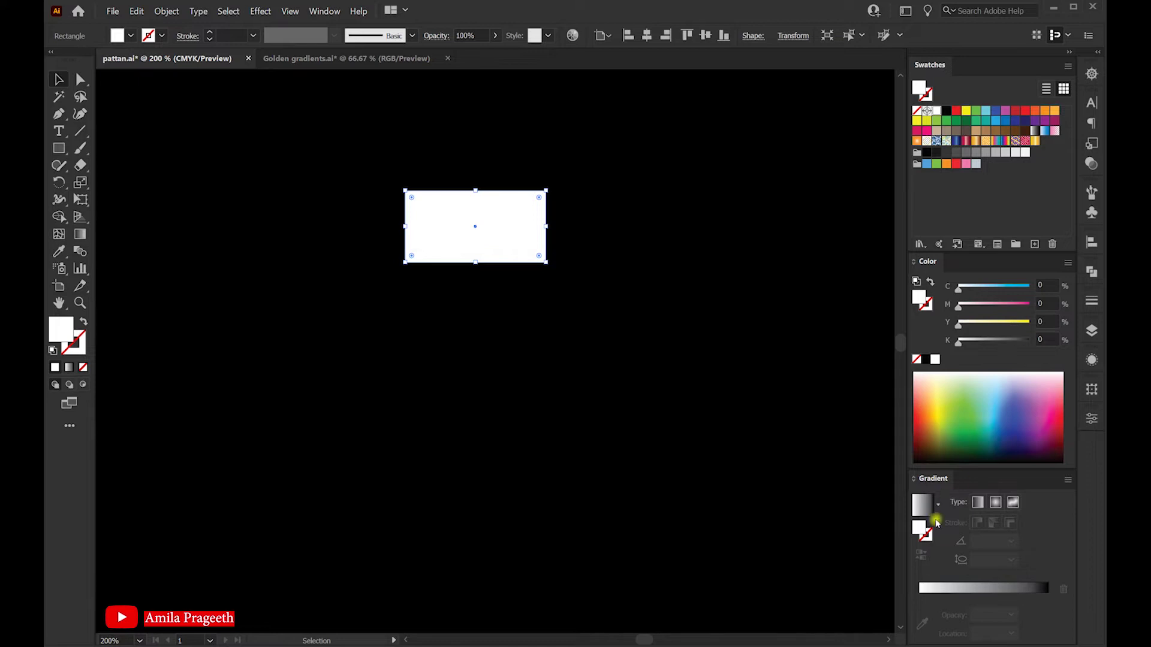
click(1037, 144)
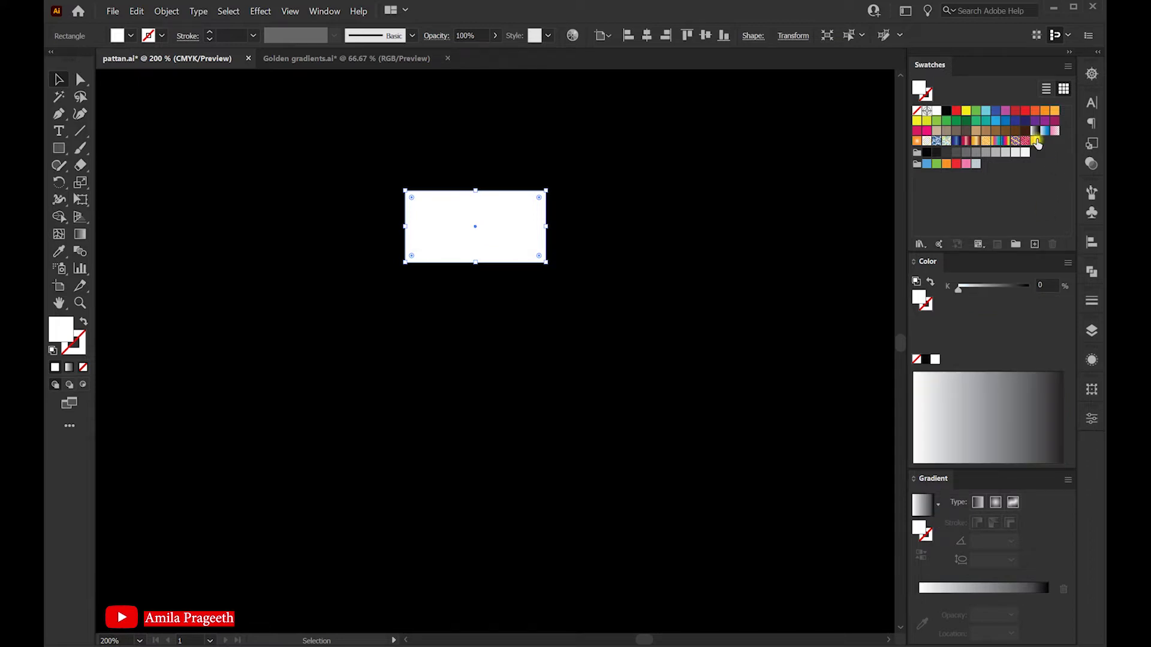
drag(504, 246, 502, 246)
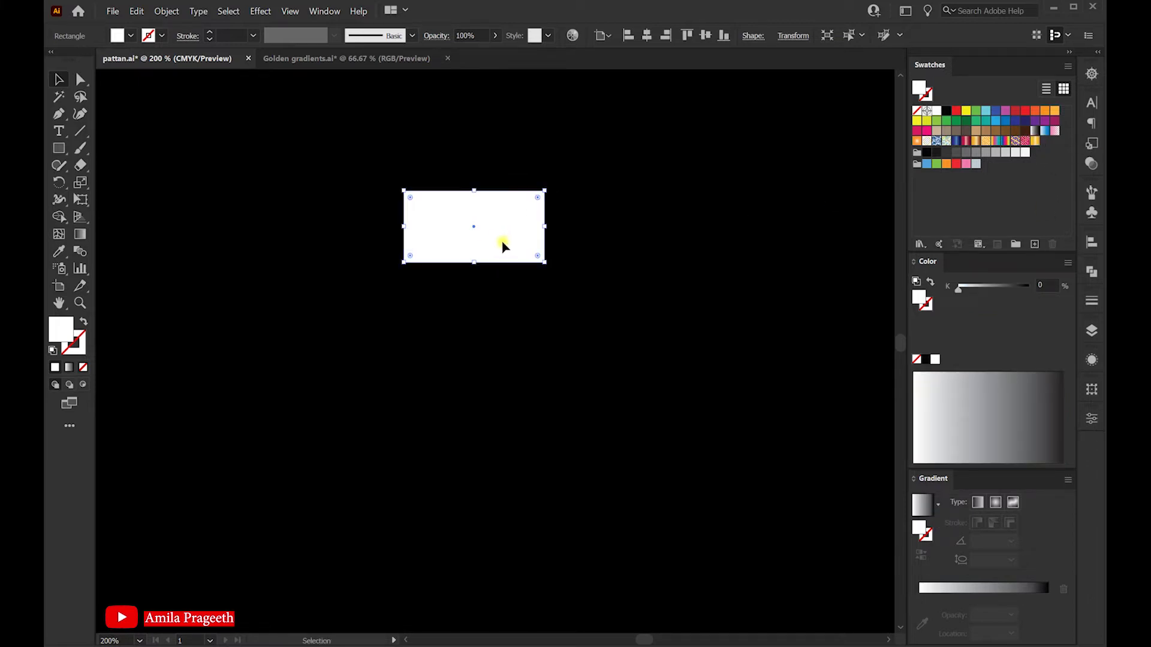
click(1034, 142)
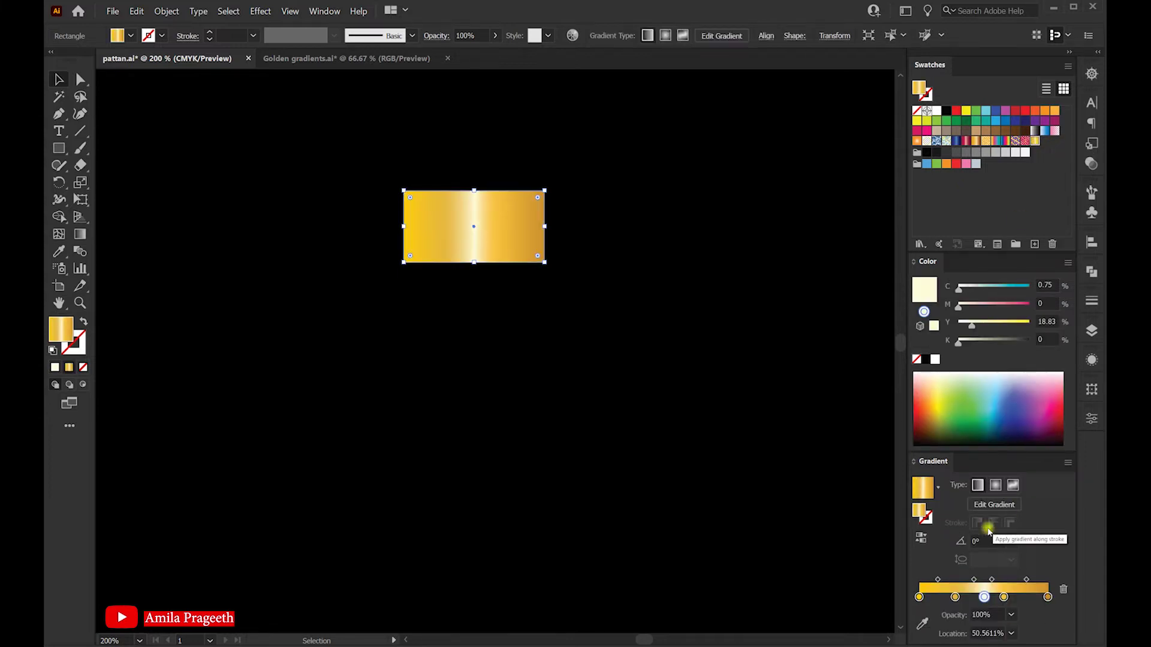
- Adjust the gold gradient's second stop and midpoints, then shift the rectangle up-left
click(955, 597)
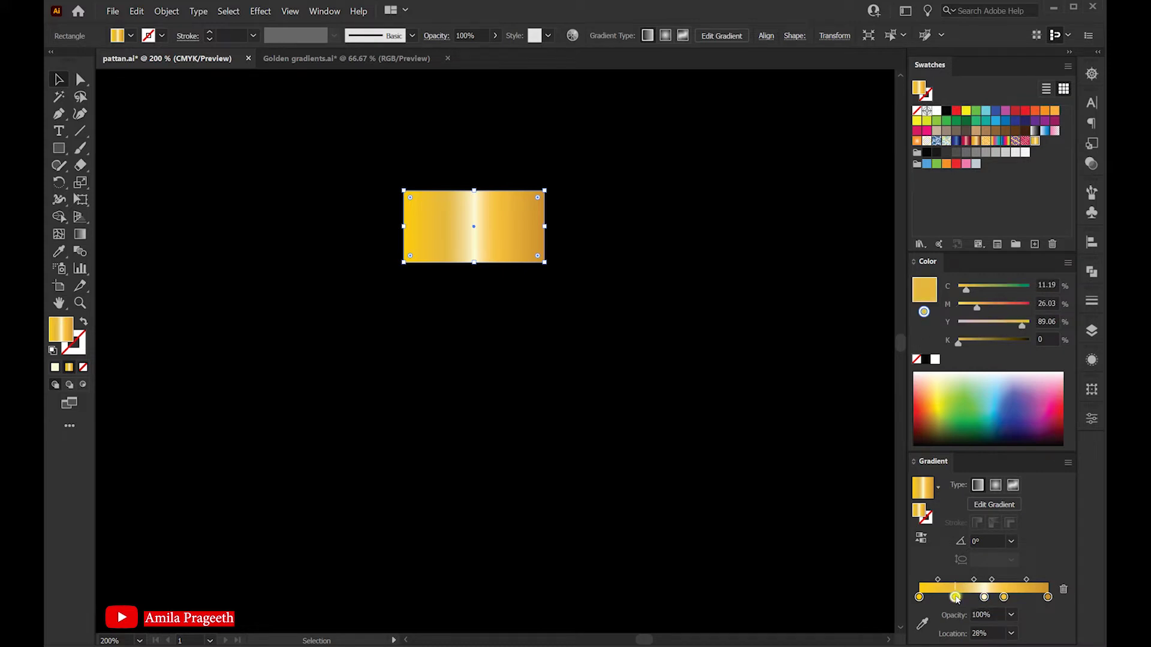
drag(952, 598, 1012, 598)
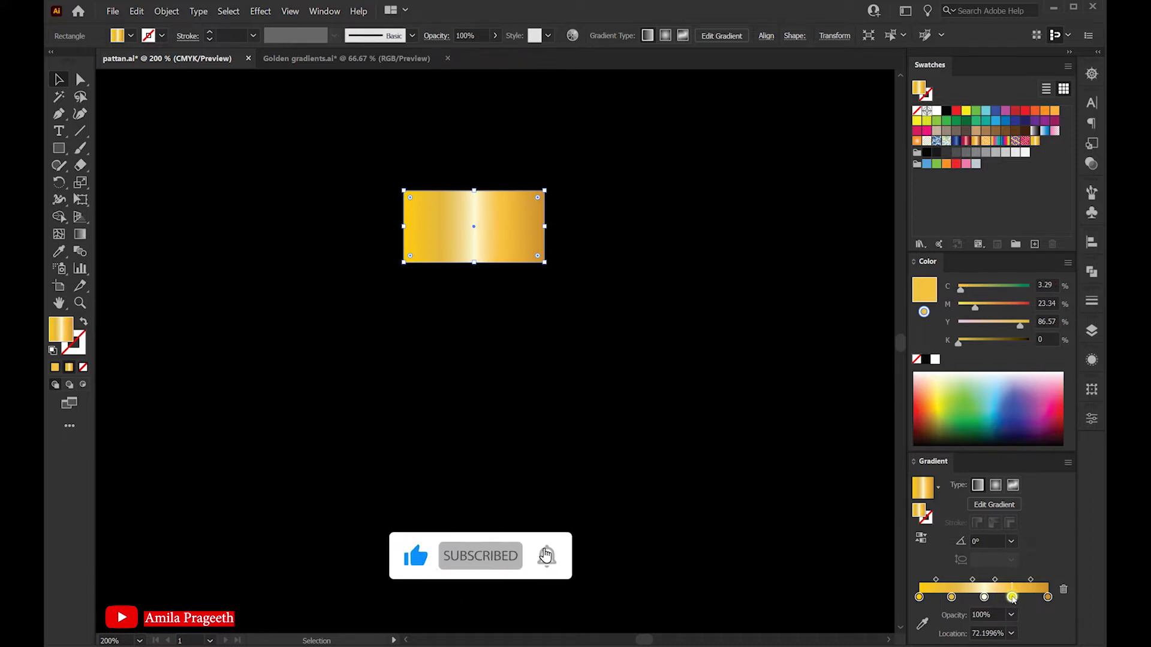
click(994, 580)
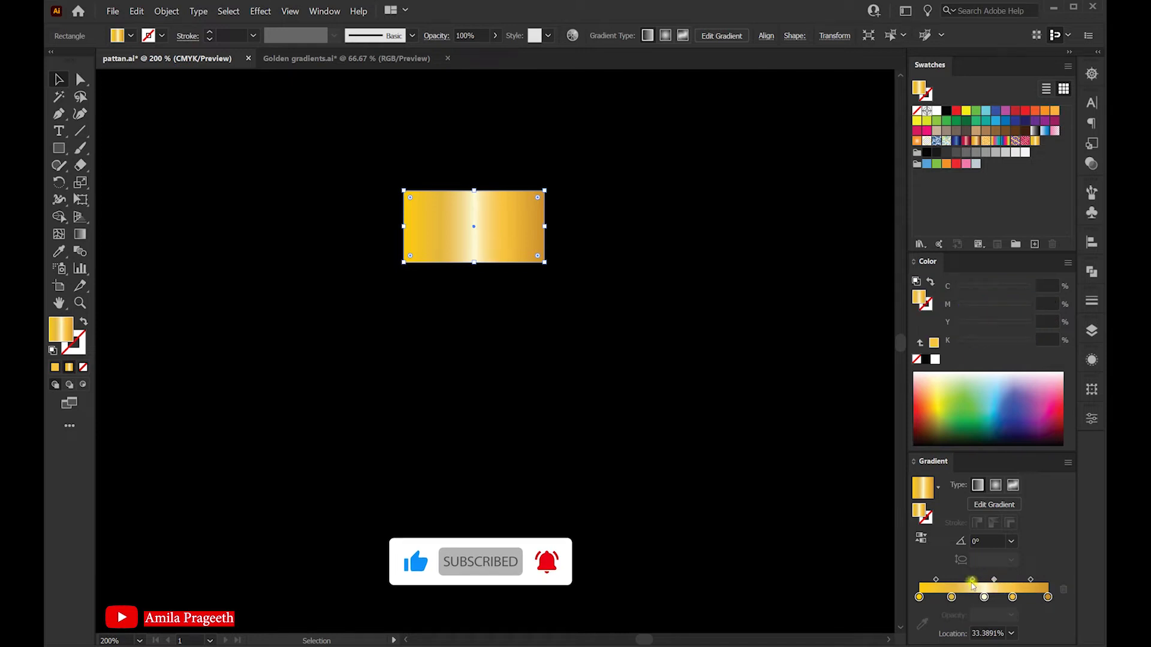
click(974, 580)
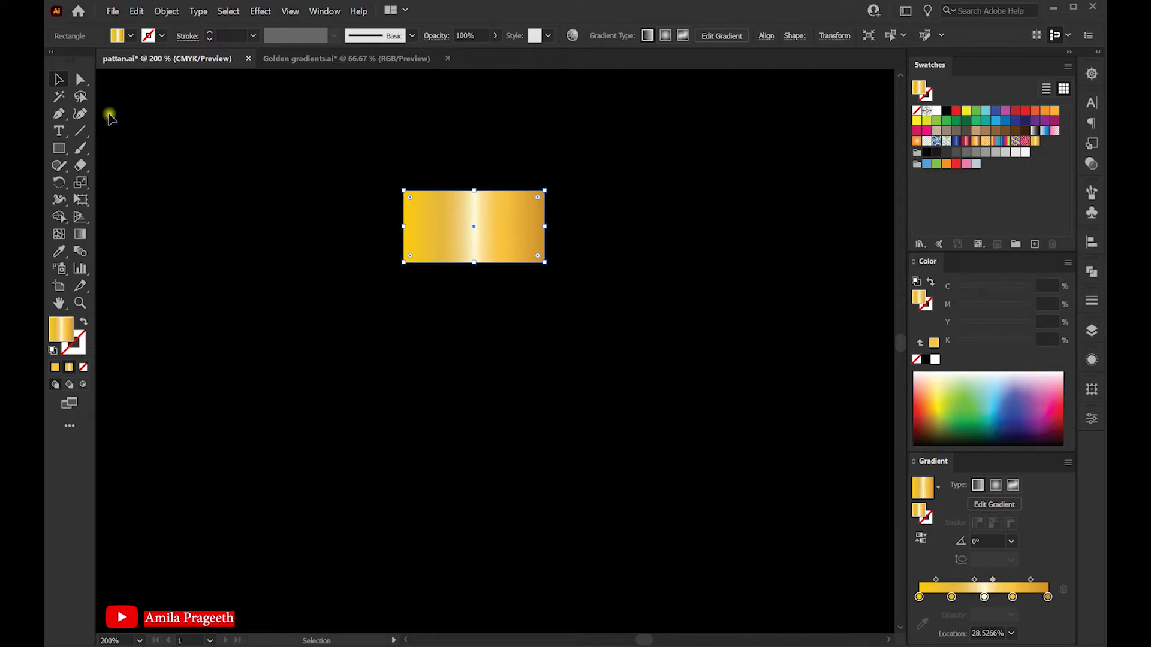
drag(476, 214, 471, 209)
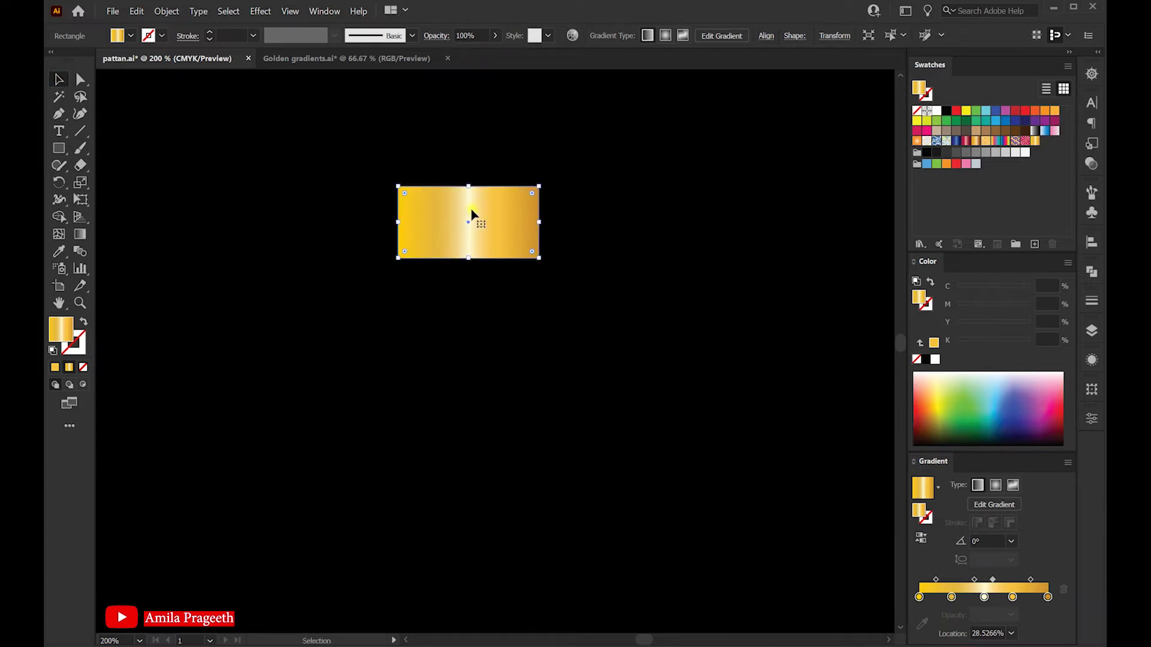
- Copy the gold rectangle, paste it in place and move the copy below the original
click(137, 10)
click(156, 58)
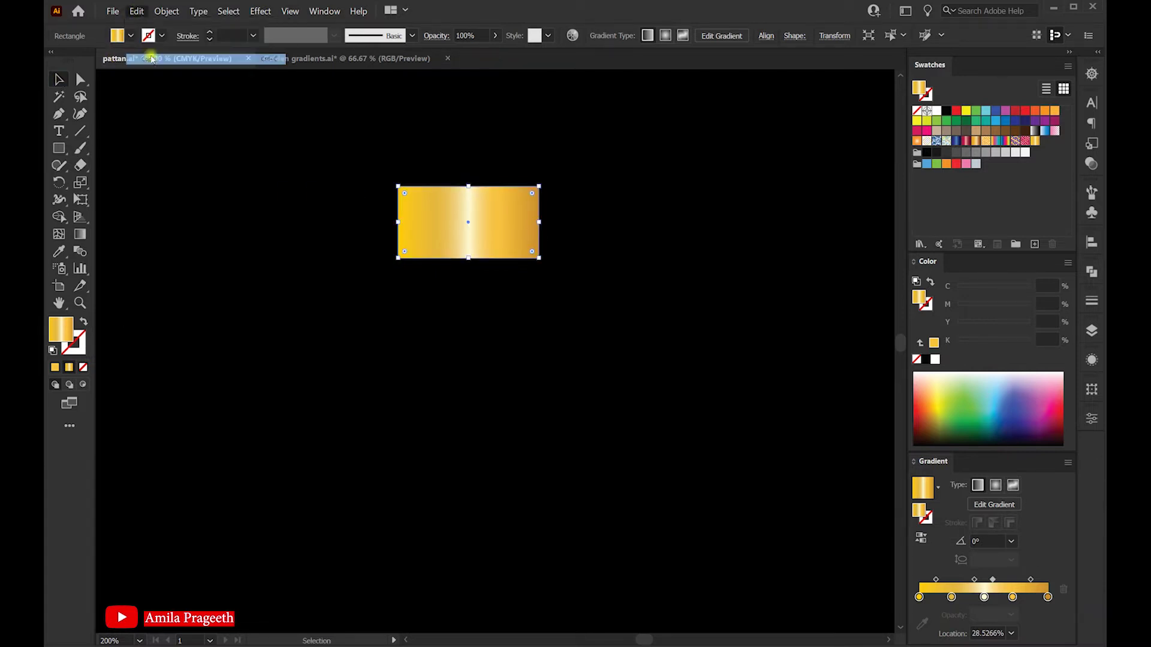
click(137, 11)
click(159, 101)
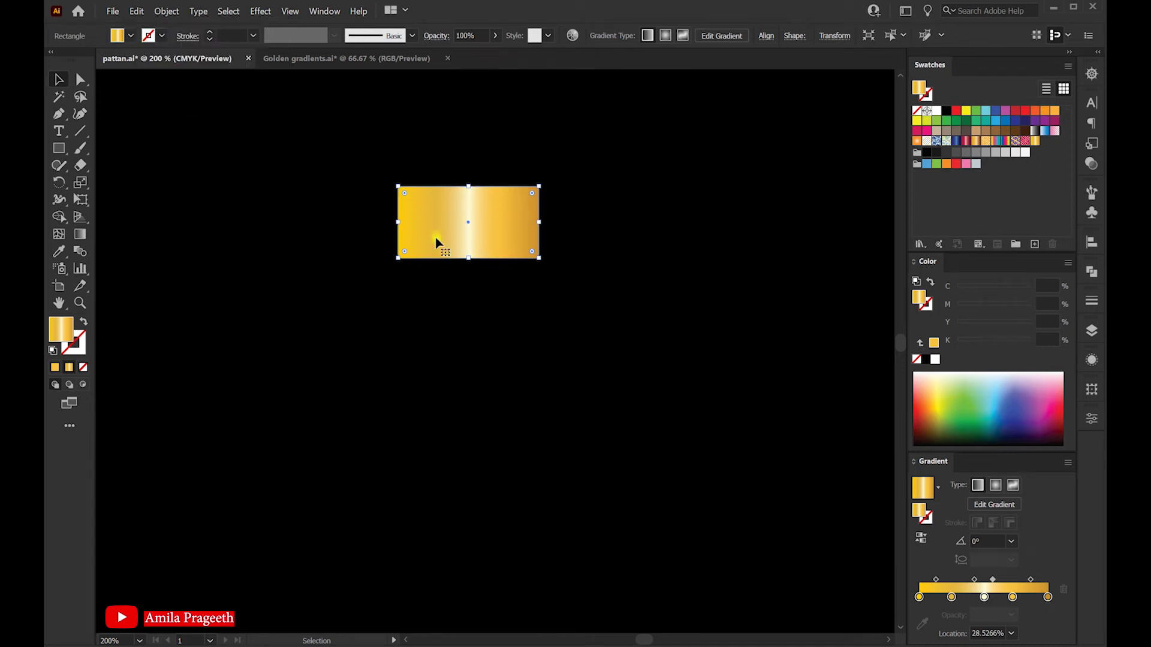
drag(496, 234, 497, 317)
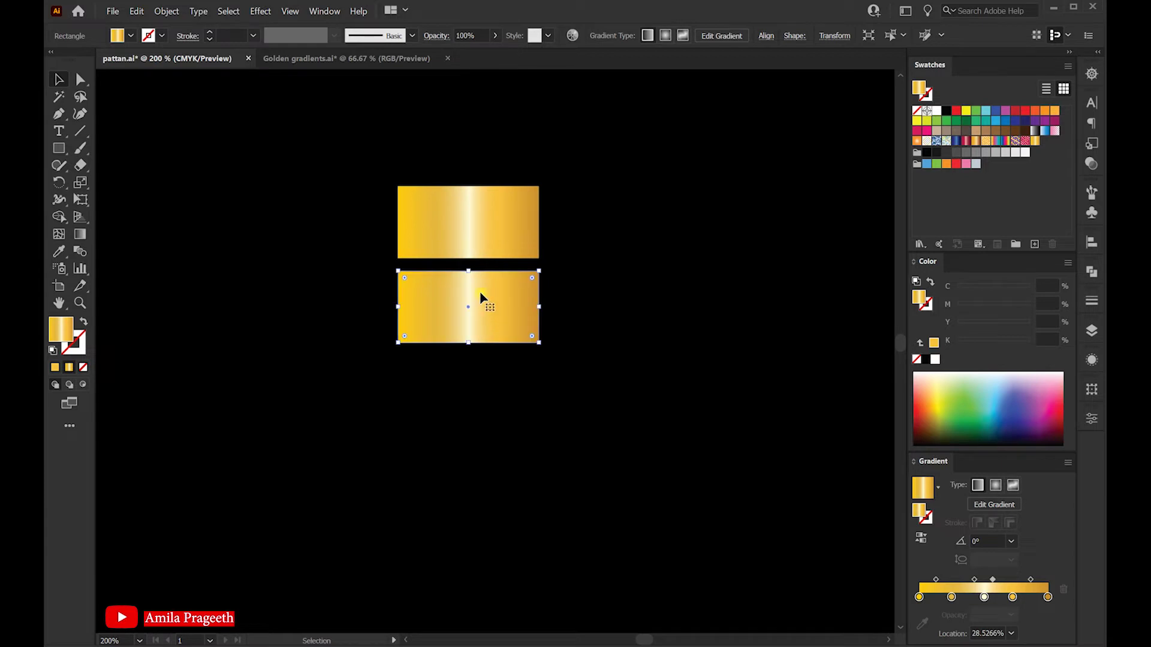
- Rotate the copy 90° and position it upright below the left part of the top bar
right_click(480, 292)
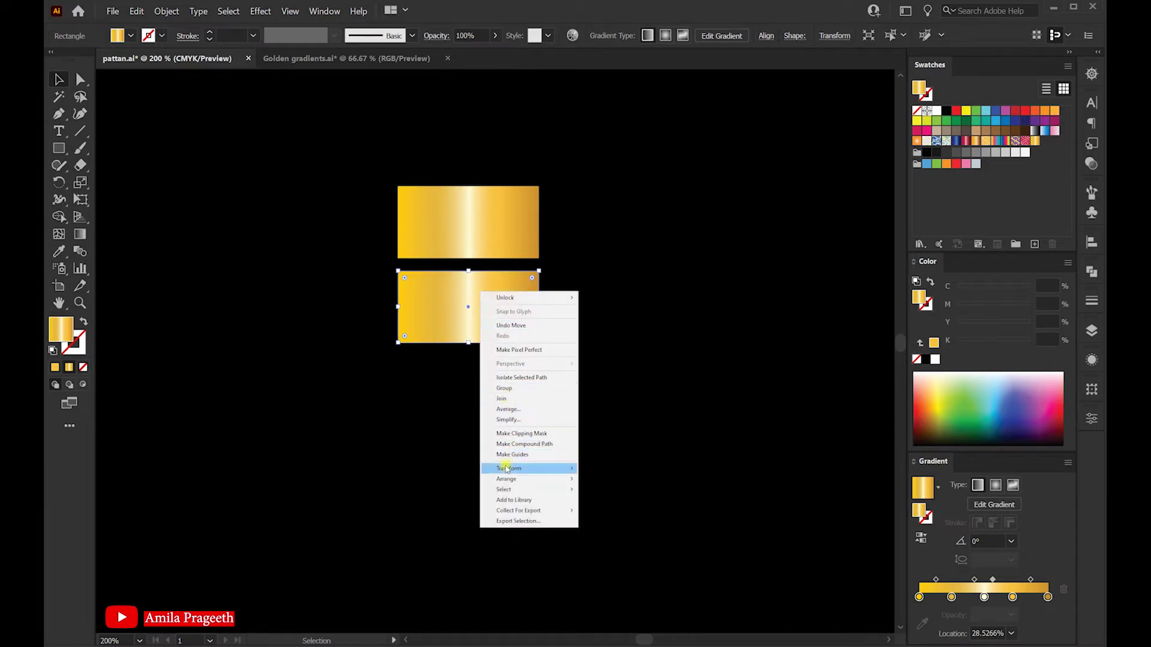
mouse_move(509, 469)
click(605, 493)
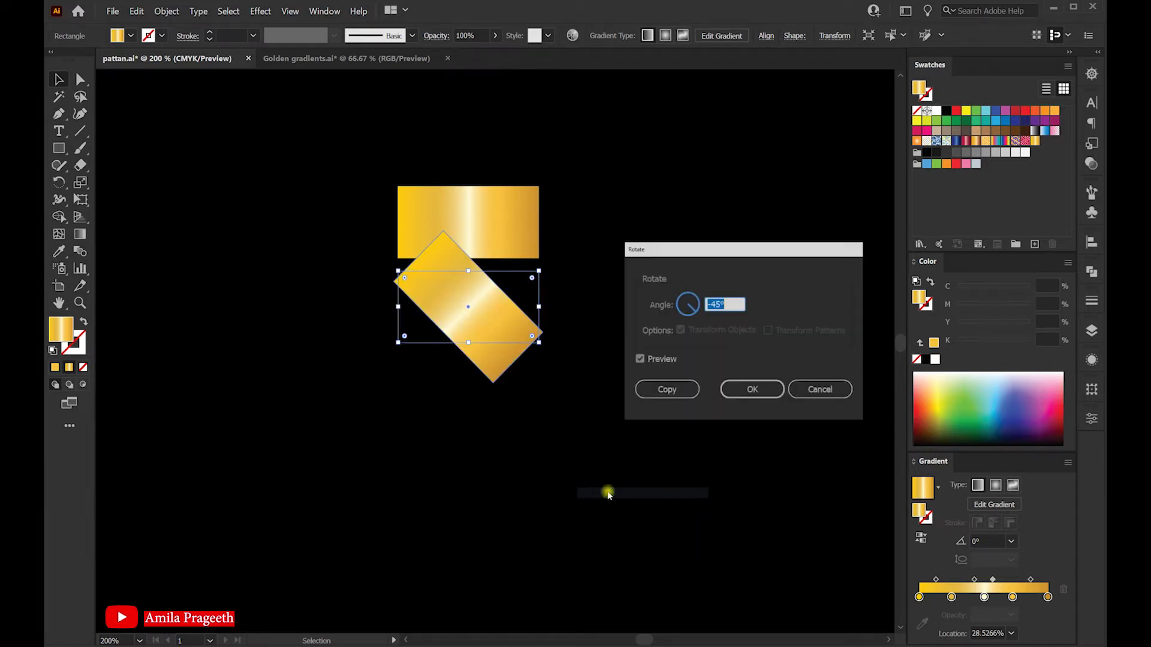
drag(728, 250, 706, 204)
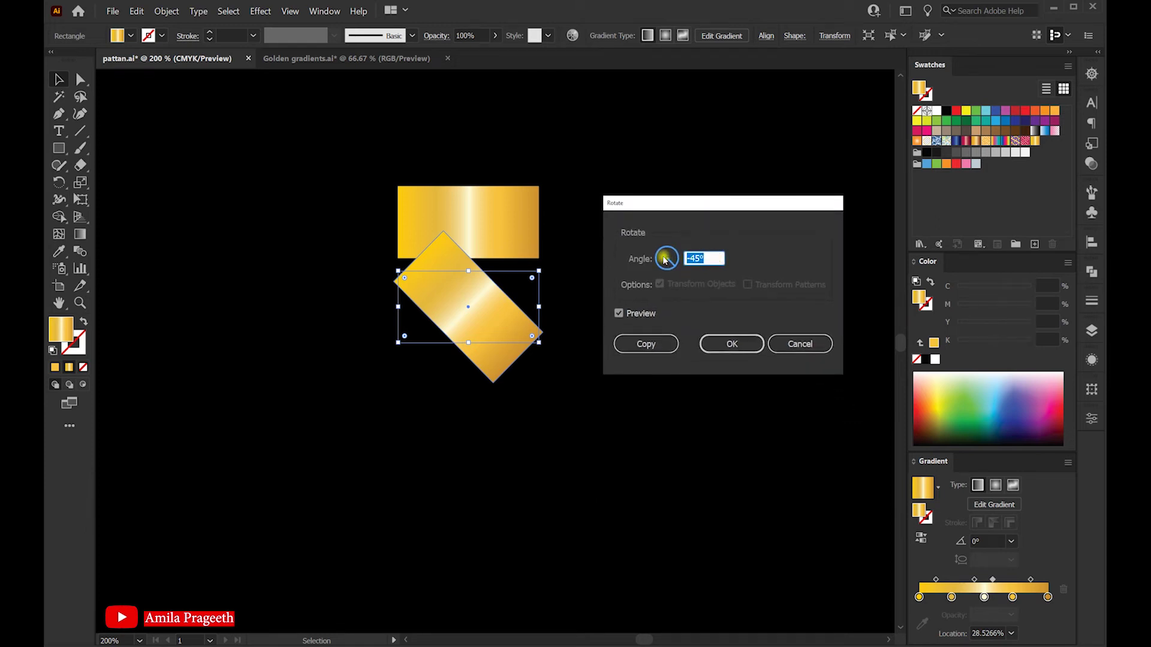
text(90)
click(732, 343)
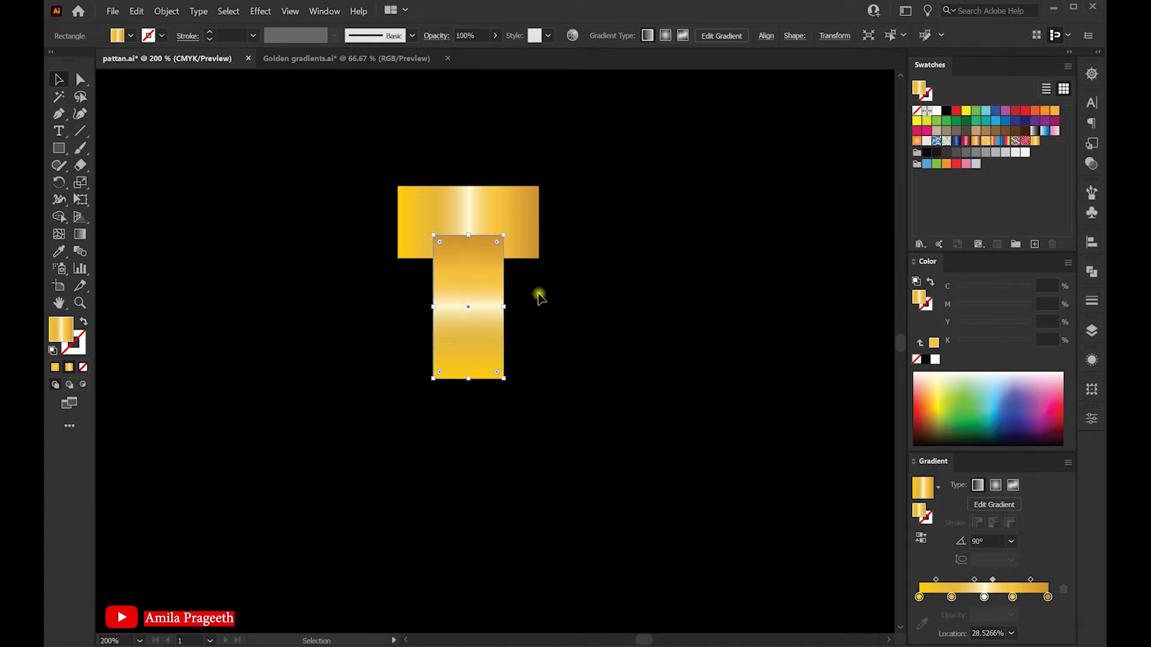
drag(481, 273, 448, 306)
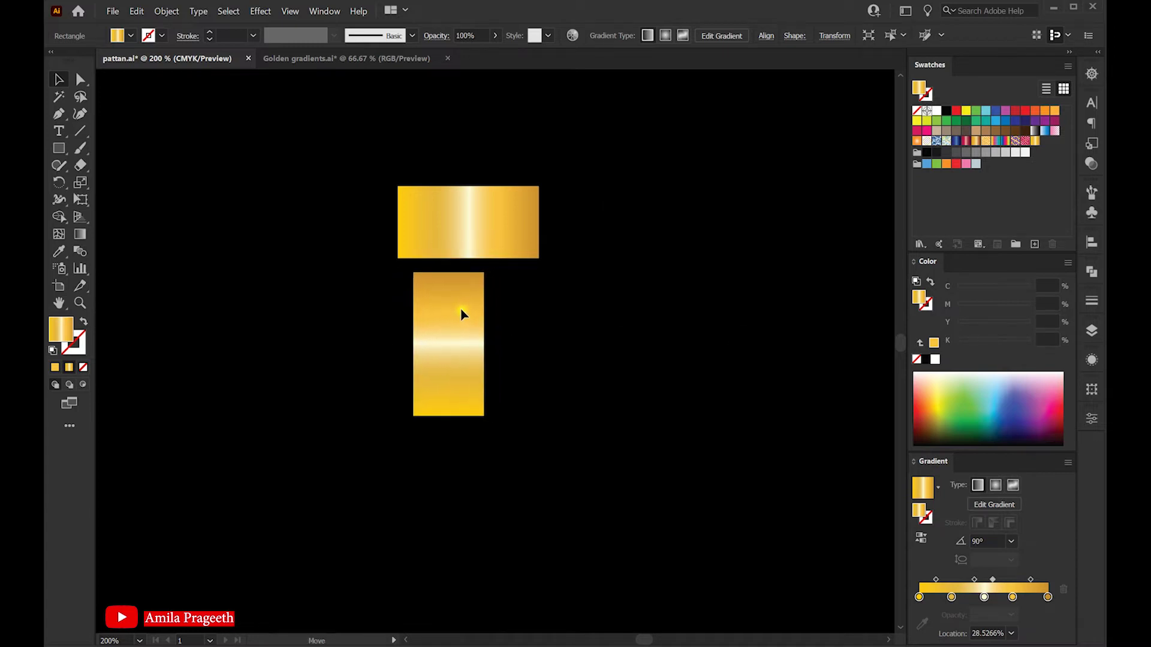
key(Up)
click(447, 302)
- Left-align the upright rectangle with the horizontal gold bar using the Align panel
click(353, 205)
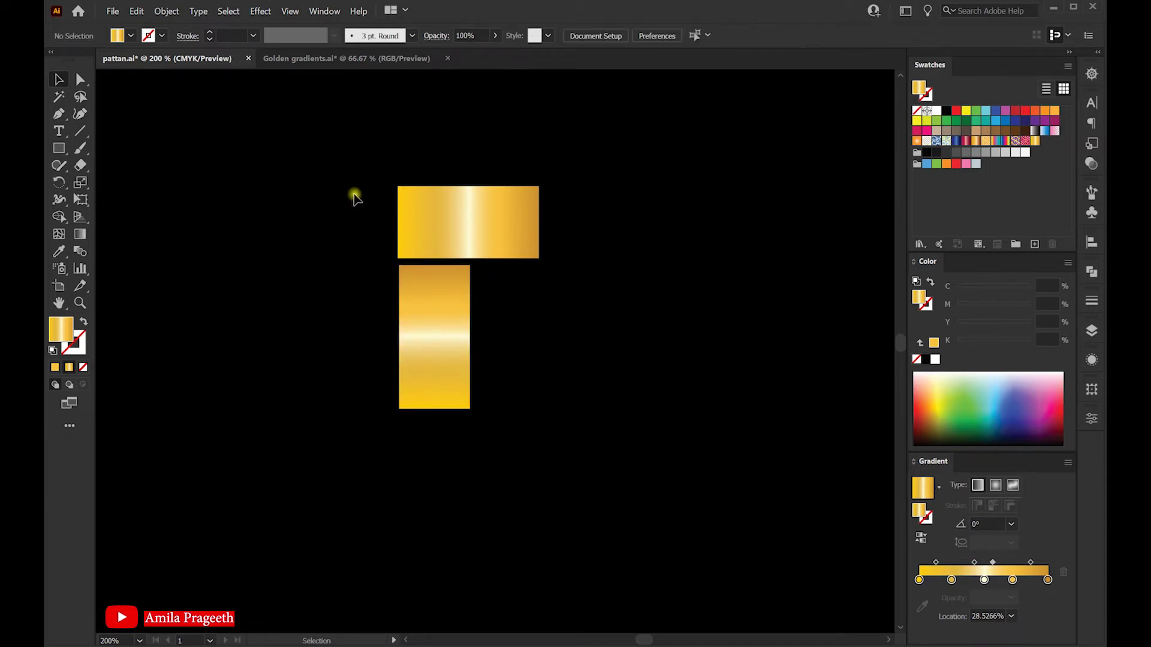
drag(354, 165, 511, 397)
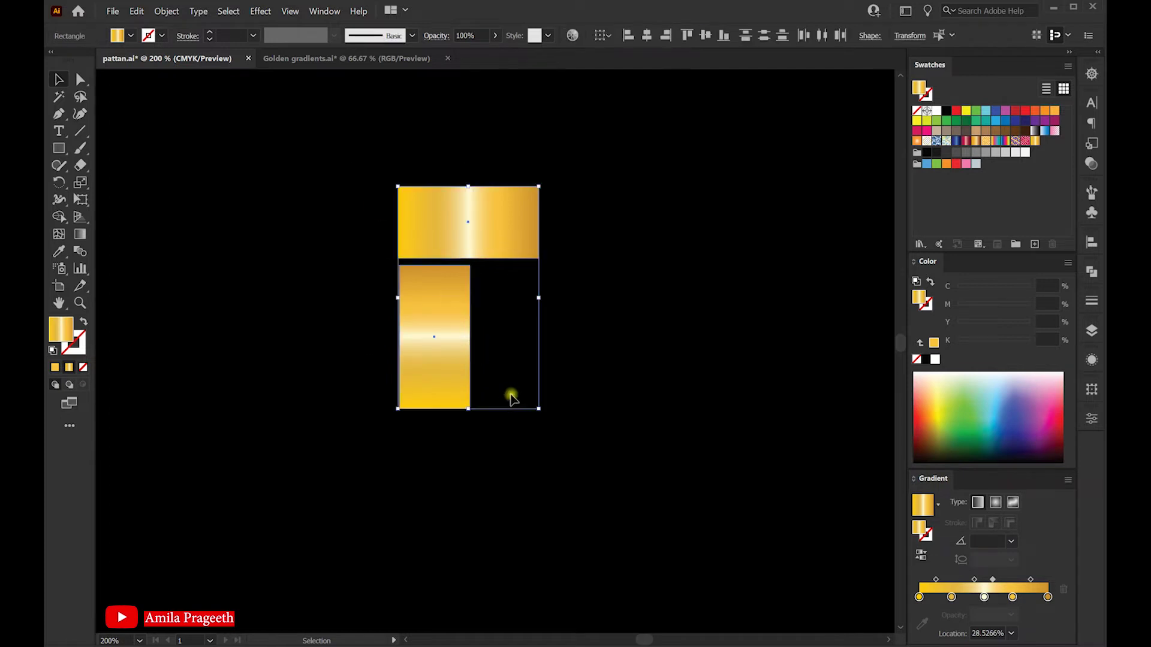
click(324, 11)
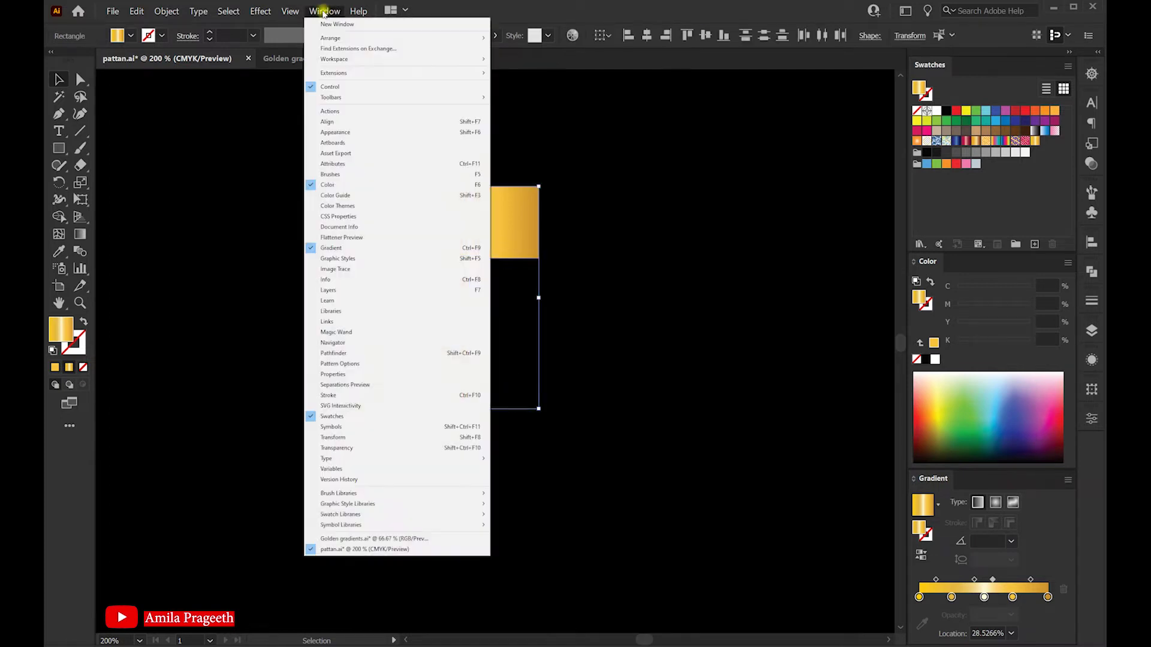
click(329, 123)
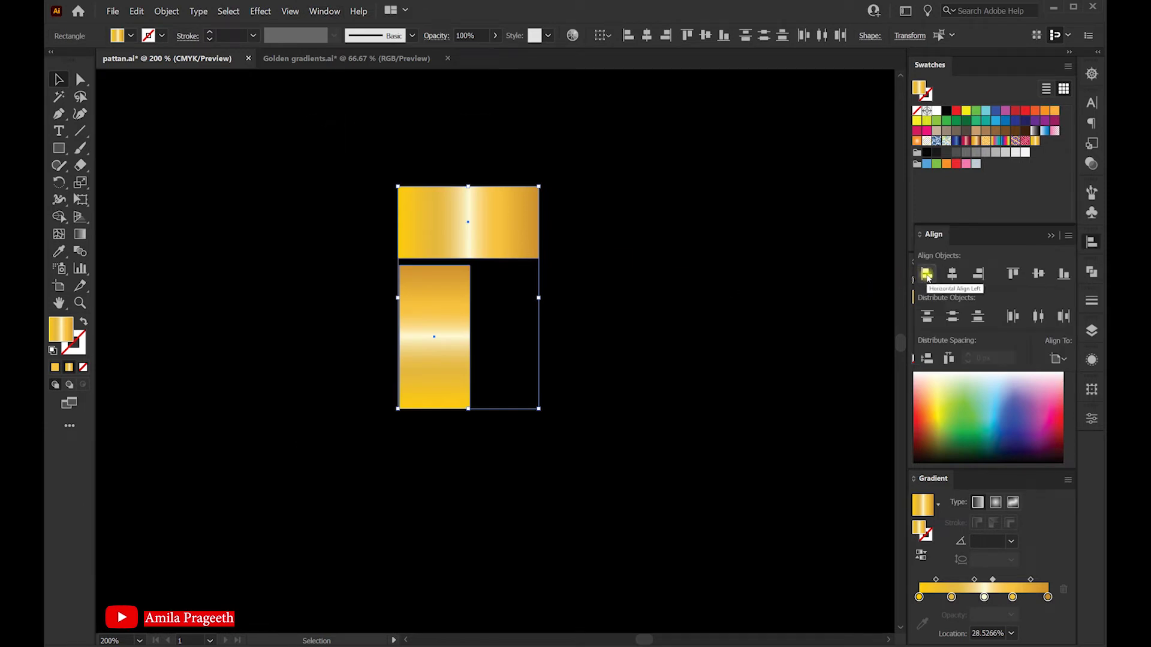
click(928, 275)
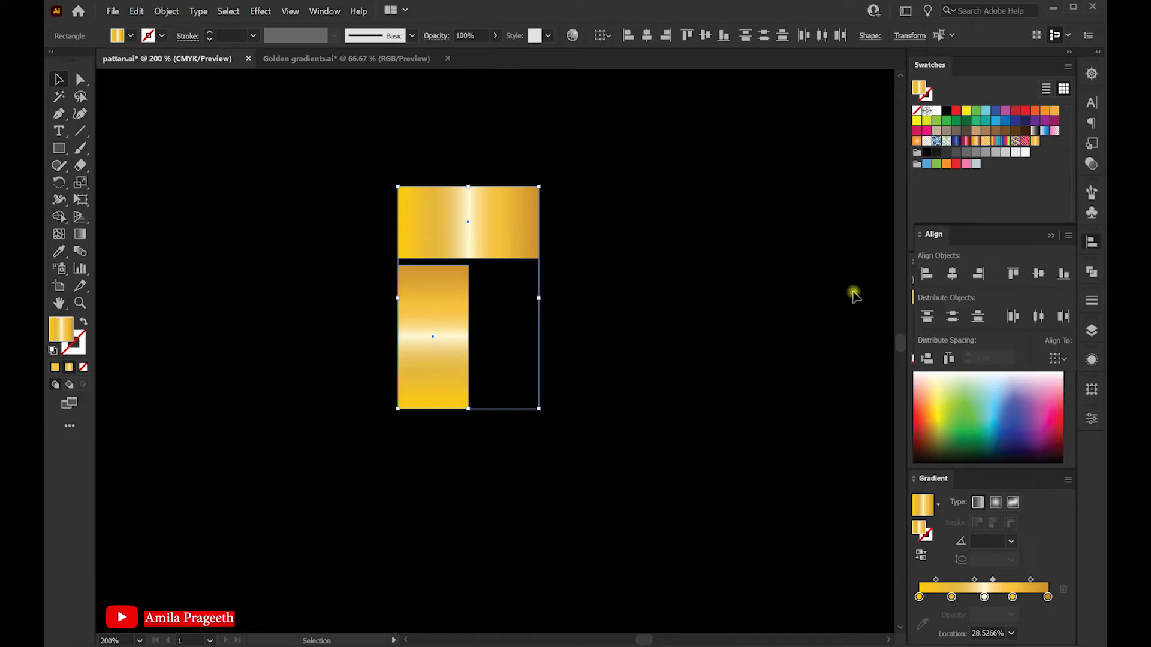
- Reselect both gold rectangles and copy them
click(630, 312)
drag(325, 162, 550, 391)
click(137, 11)
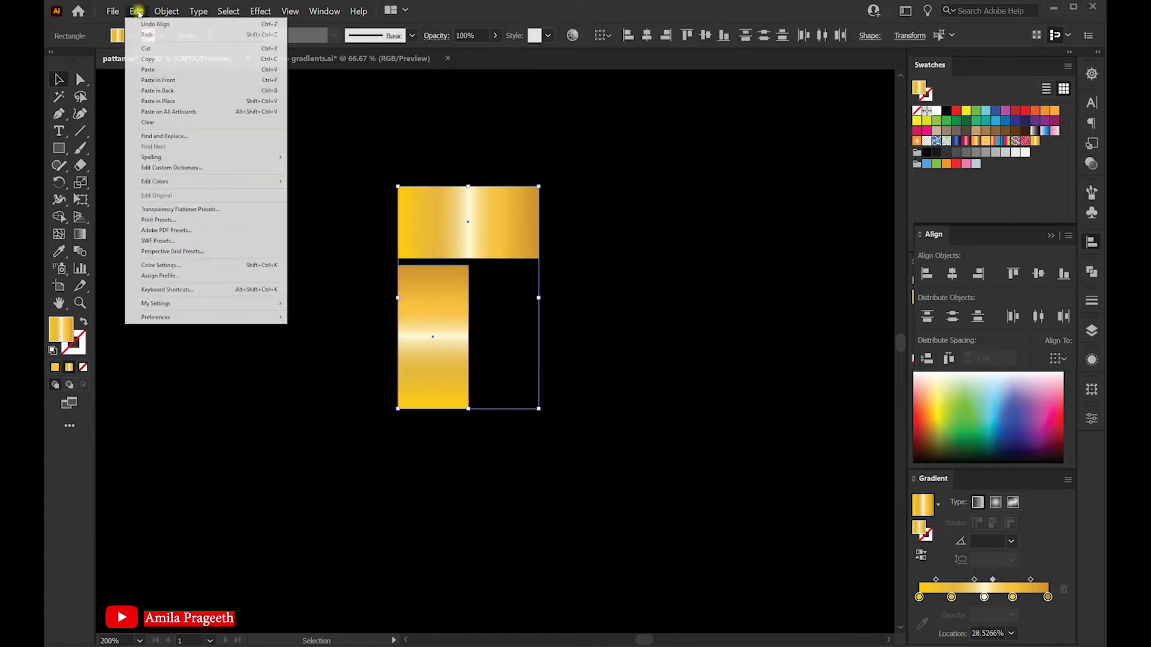
click(151, 59)
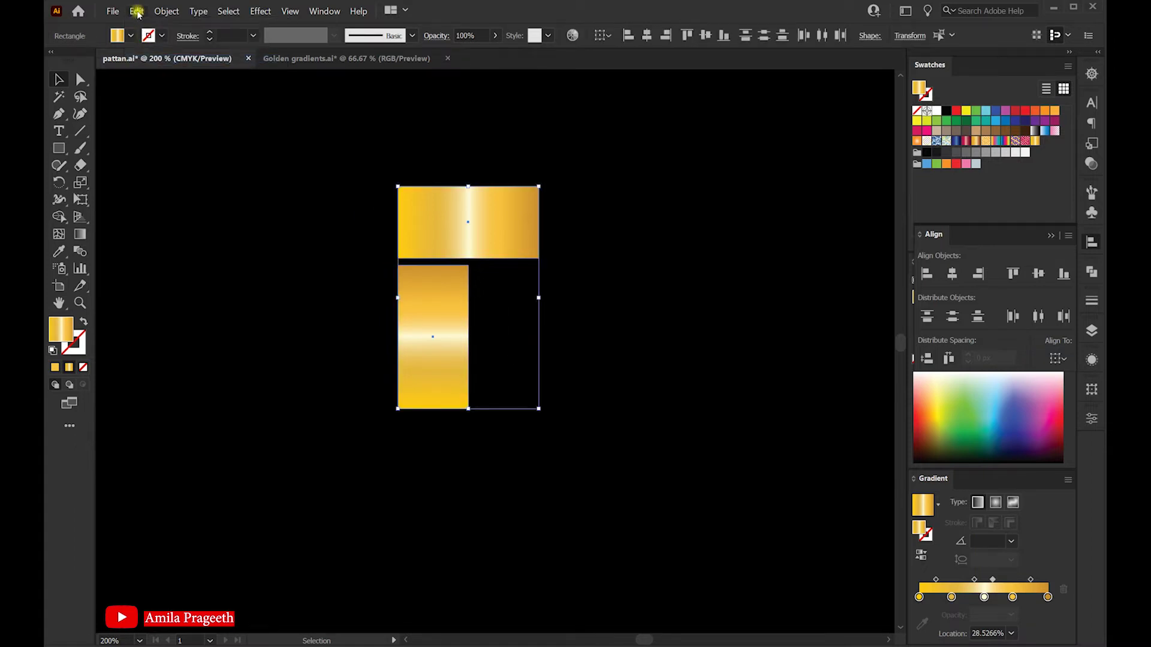
- Paste the rectangle pair in place and move the copies to the right of the originals
click(137, 12)
click(161, 102)
drag(442, 303, 591, 304)
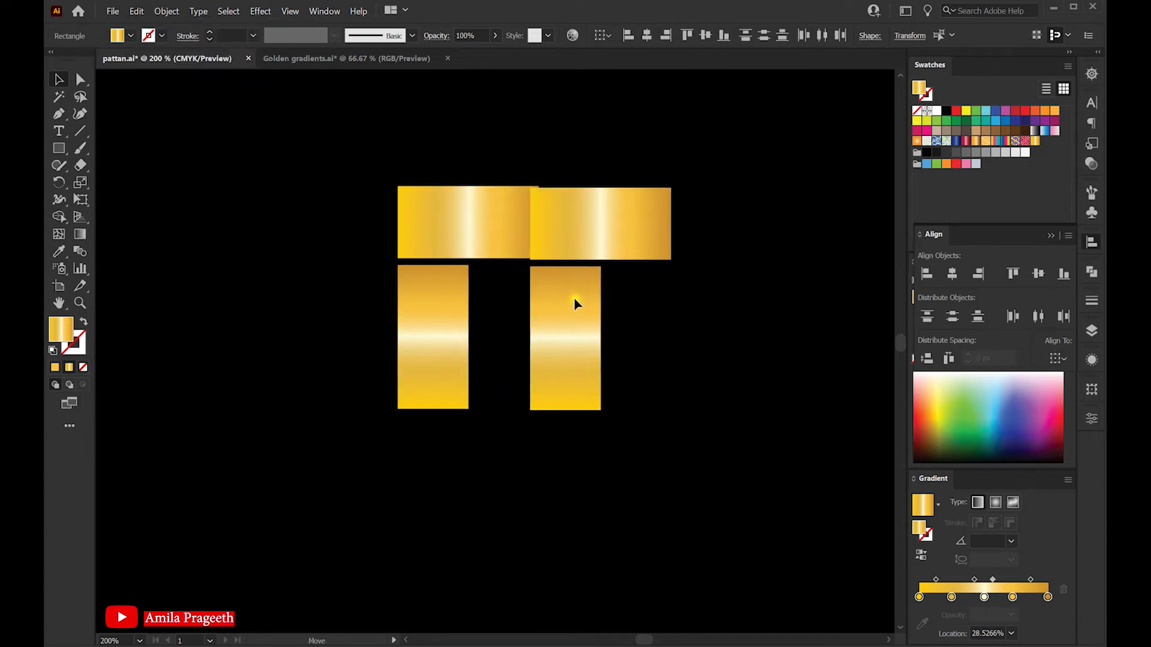
drag(591, 299, 588, 299)
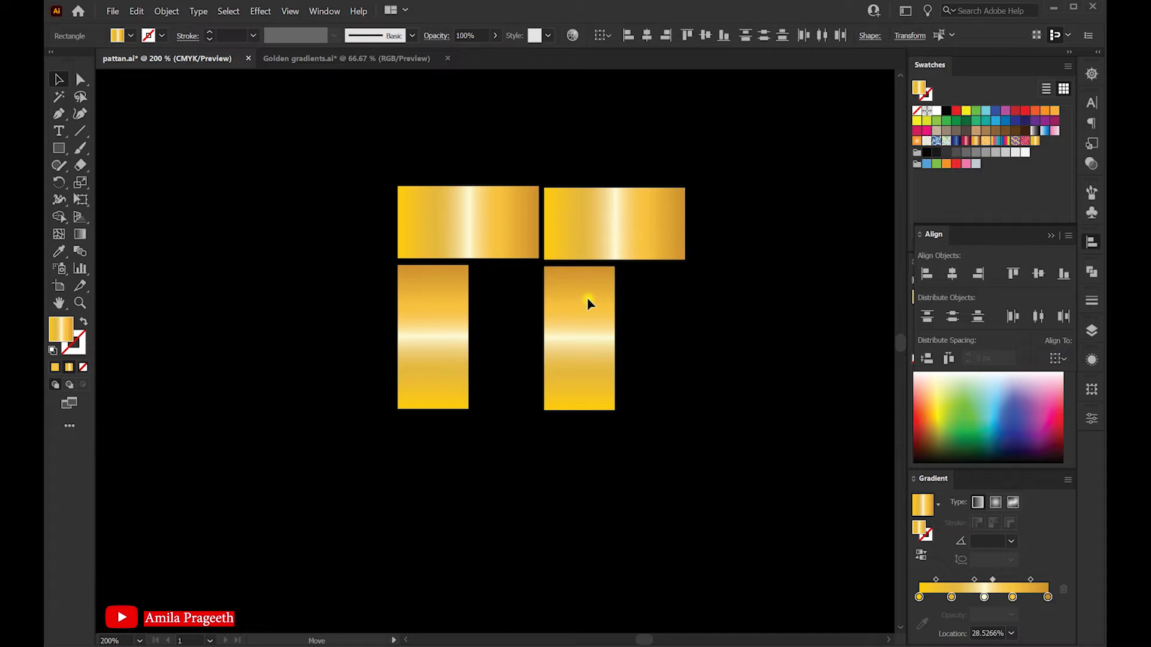
- Rotate the pasted pair 180° and fit it against the originals as four interlocking bars
right_click(574, 223)
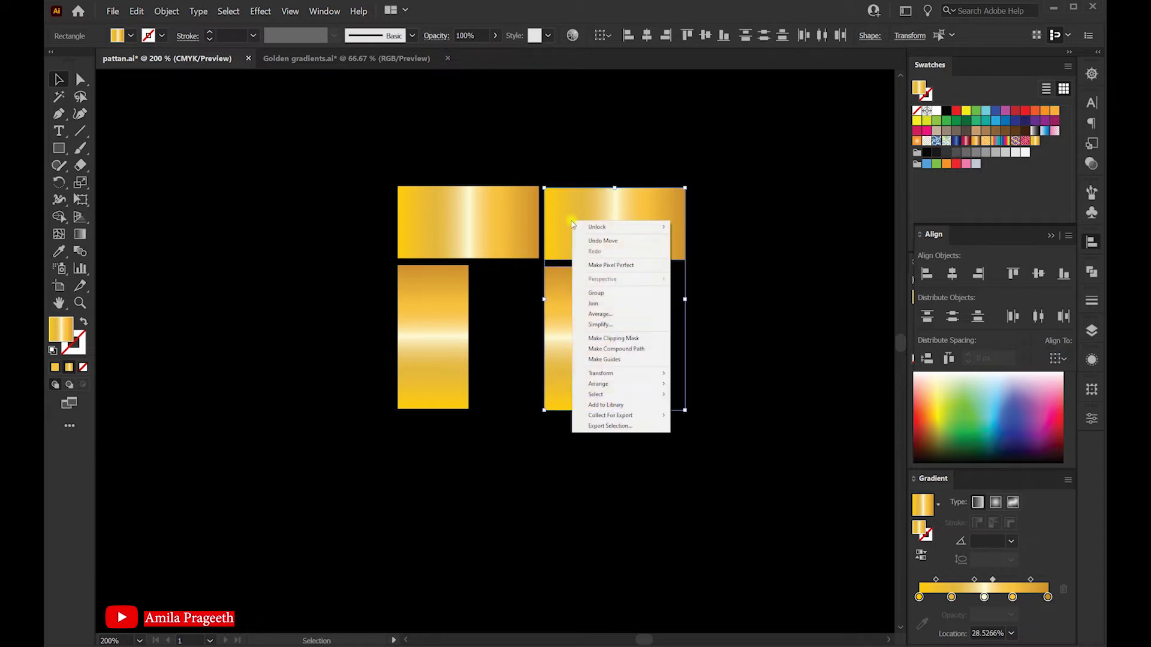
mouse_move(601, 373)
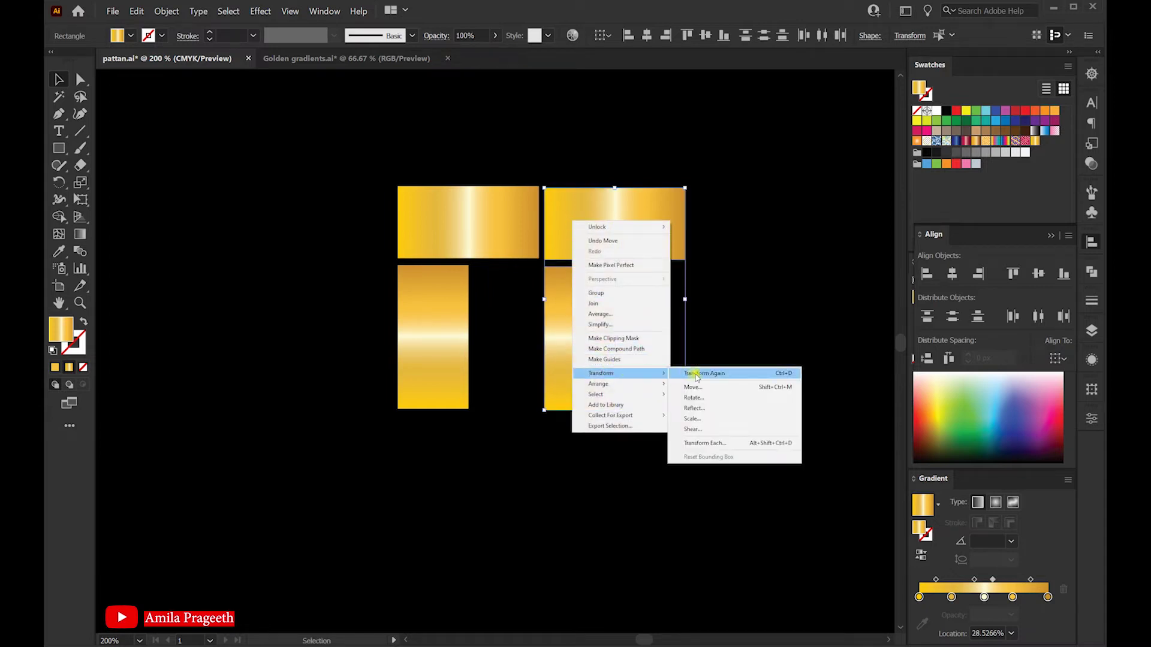
click(699, 398)
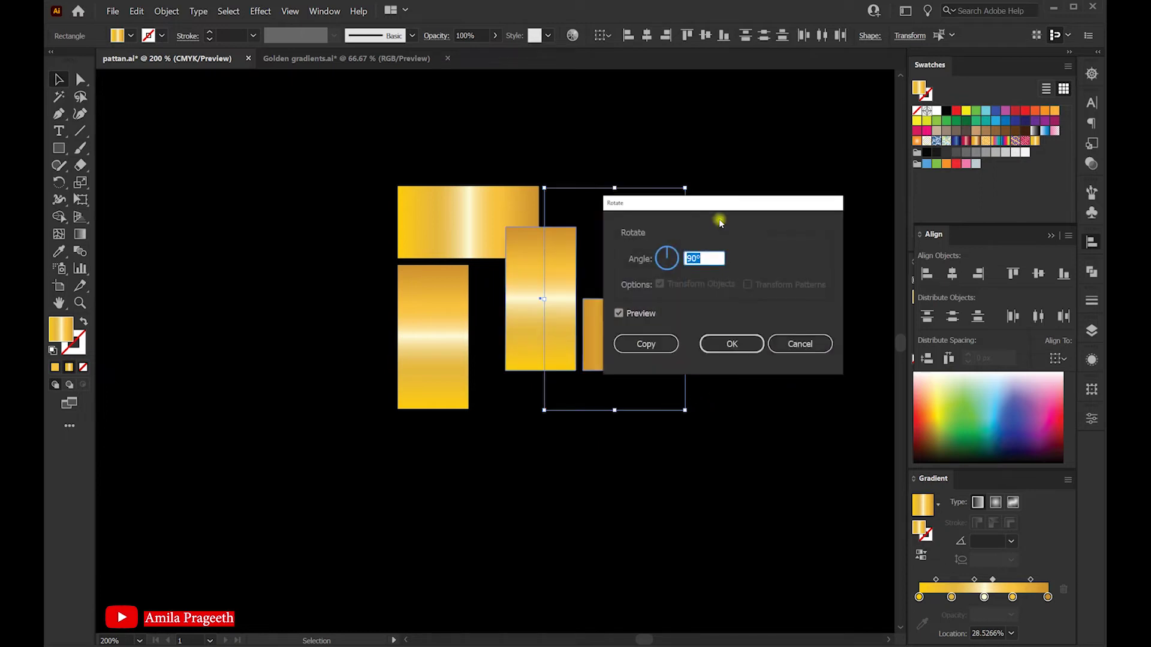
drag(722, 205, 302, 188)
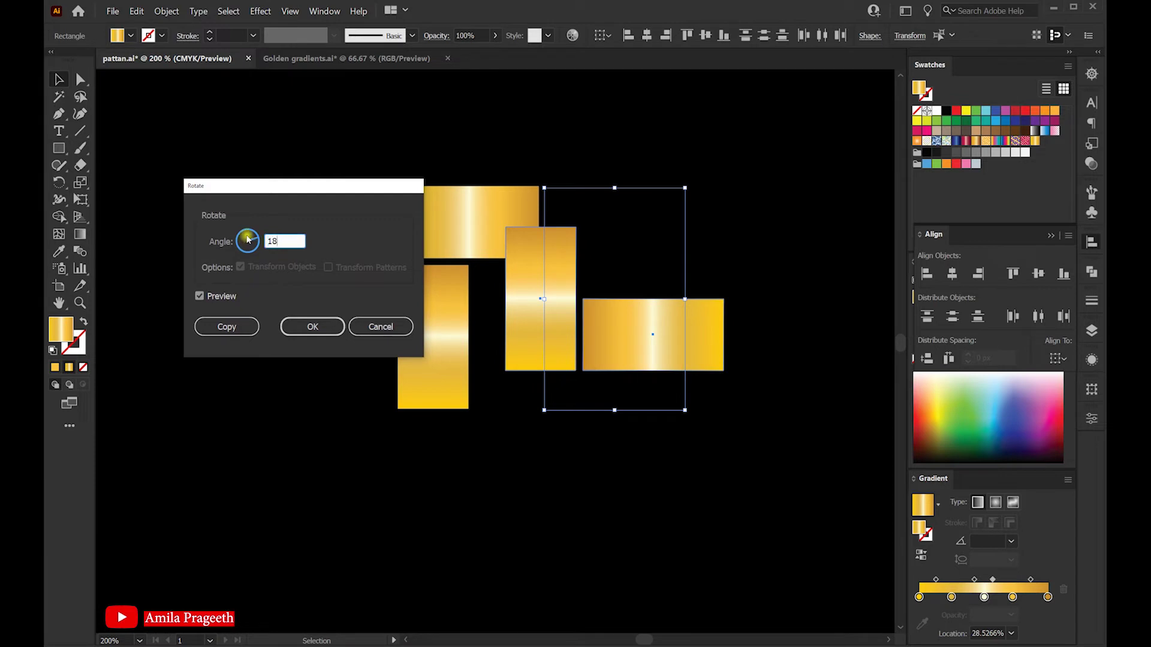
click(312, 326)
drag(642, 376, 580, 306)
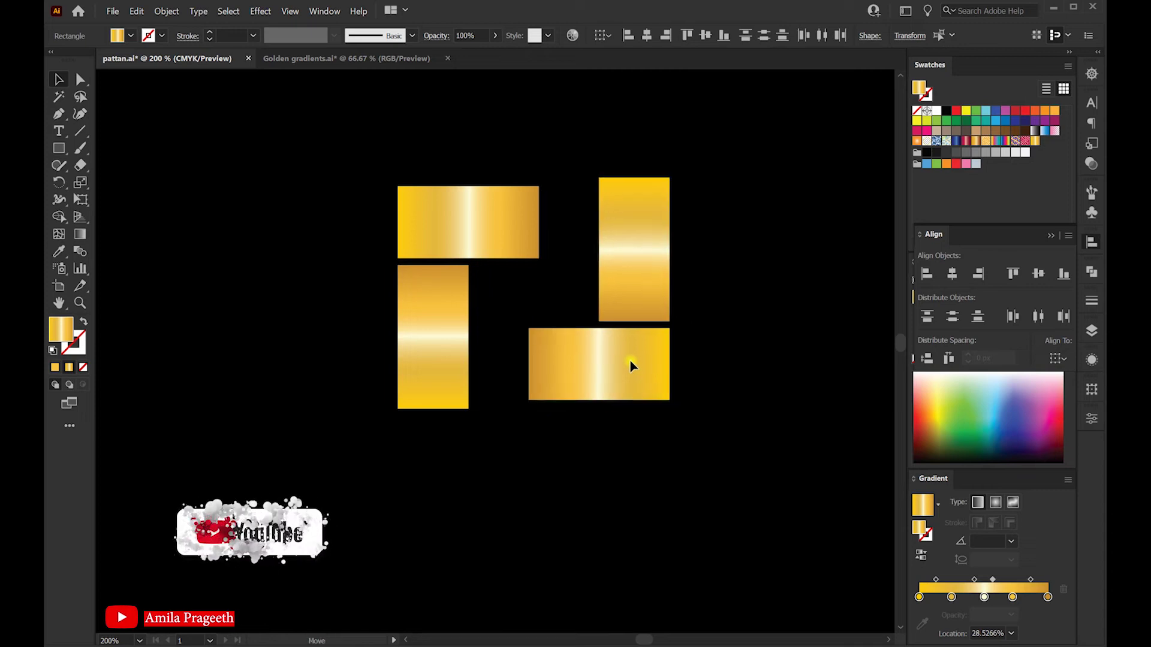
drag(580, 305, 580, 305)
key(Left)
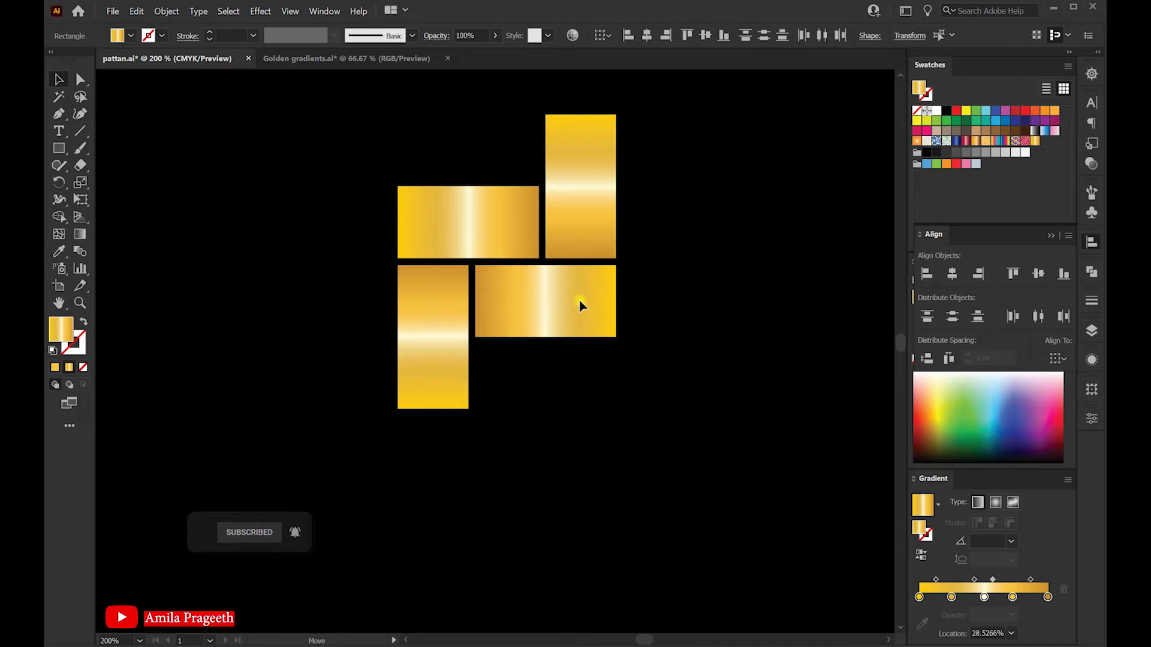
click(701, 315)
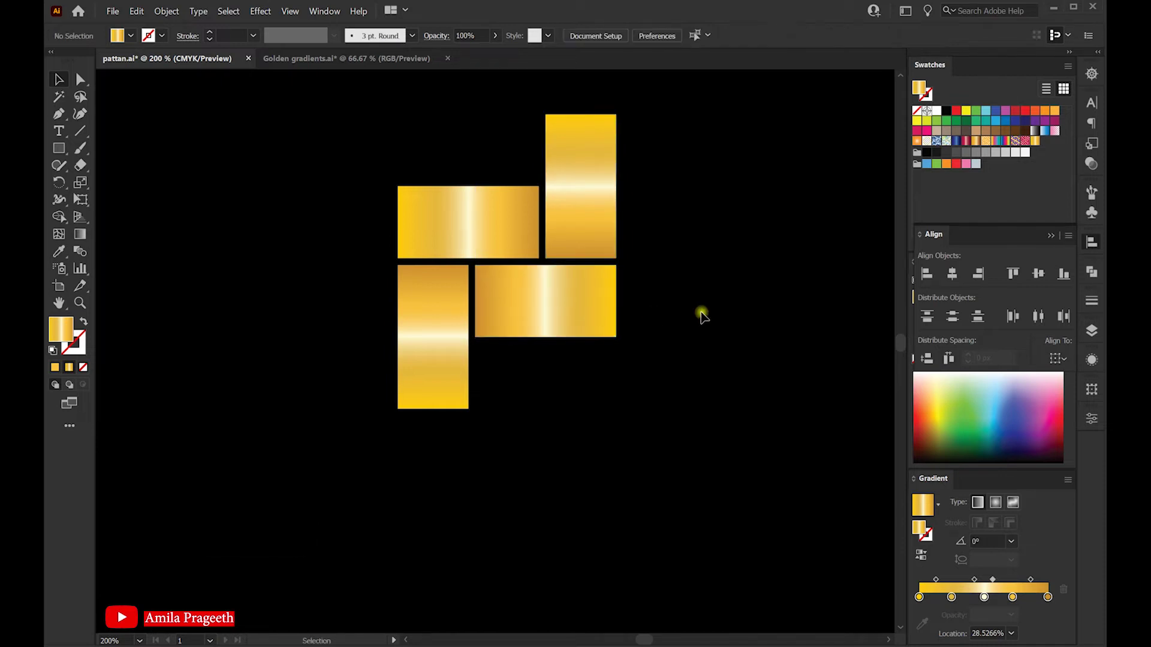
- Check the top and bottom pairs' alignment, then drag all four rectangles down and left
drag(365, 123, 623, 217)
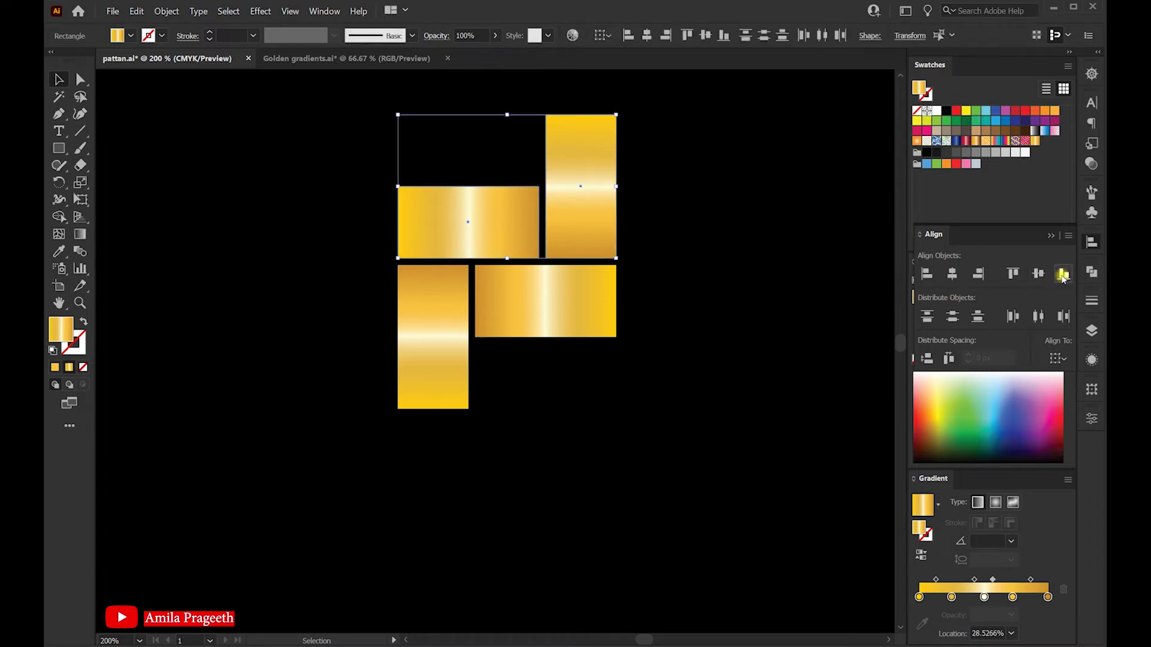
click(699, 340)
drag(653, 428, 356, 303)
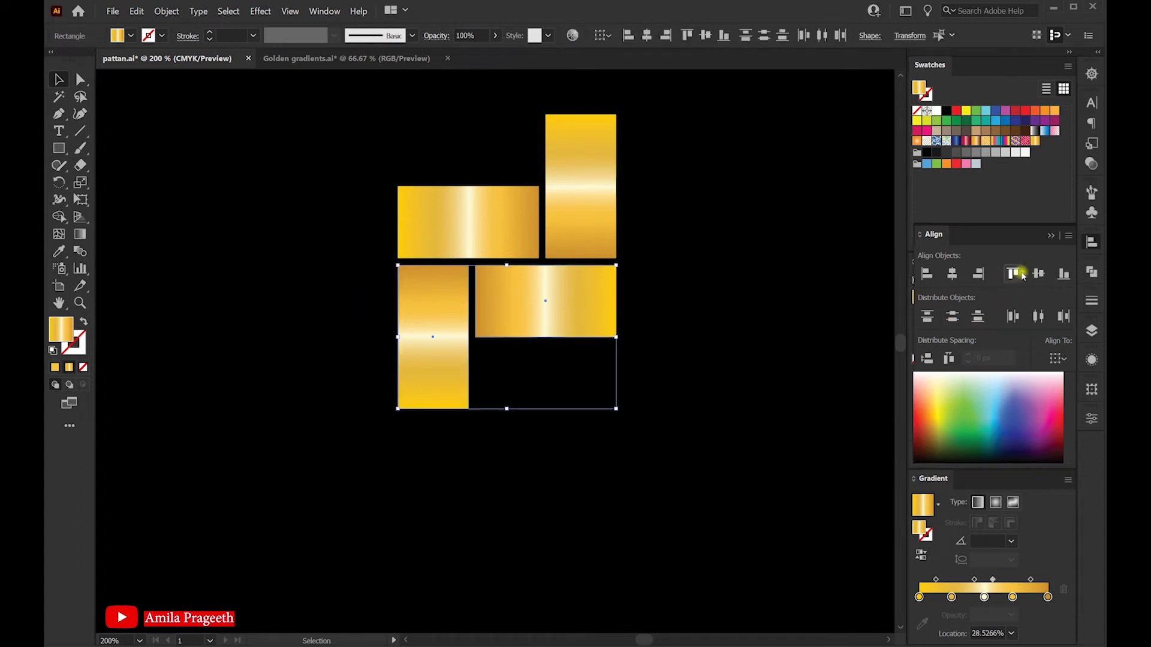
click(1051, 236)
click(754, 276)
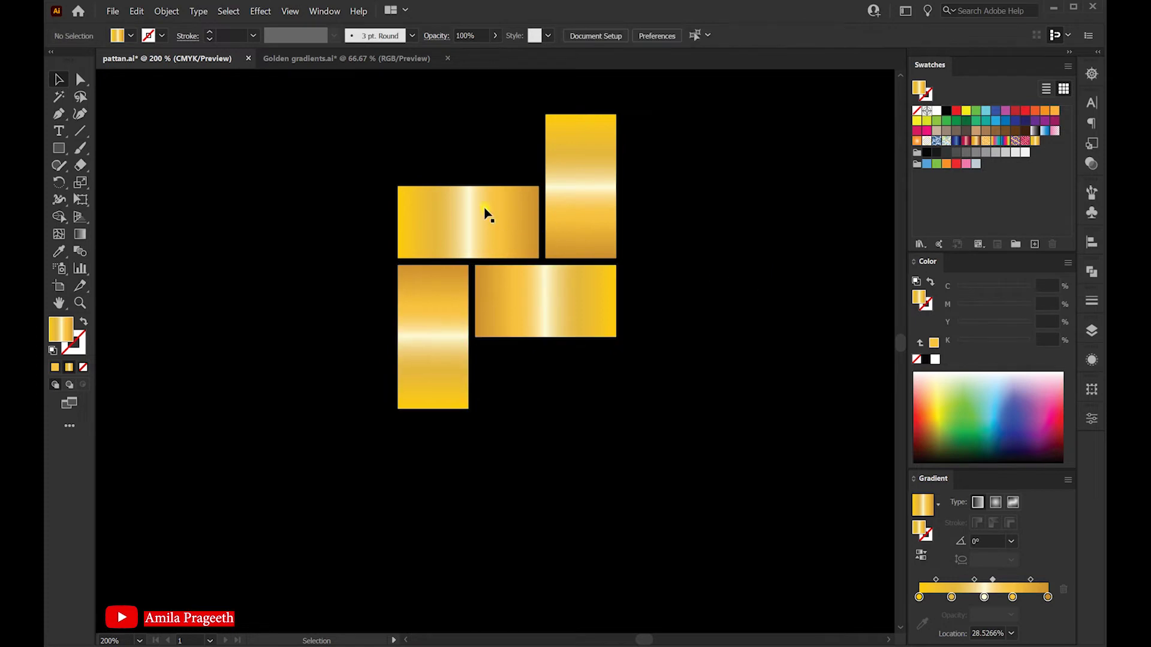
drag(343, 124, 714, 423)
drag(581, 304, 553, 361)
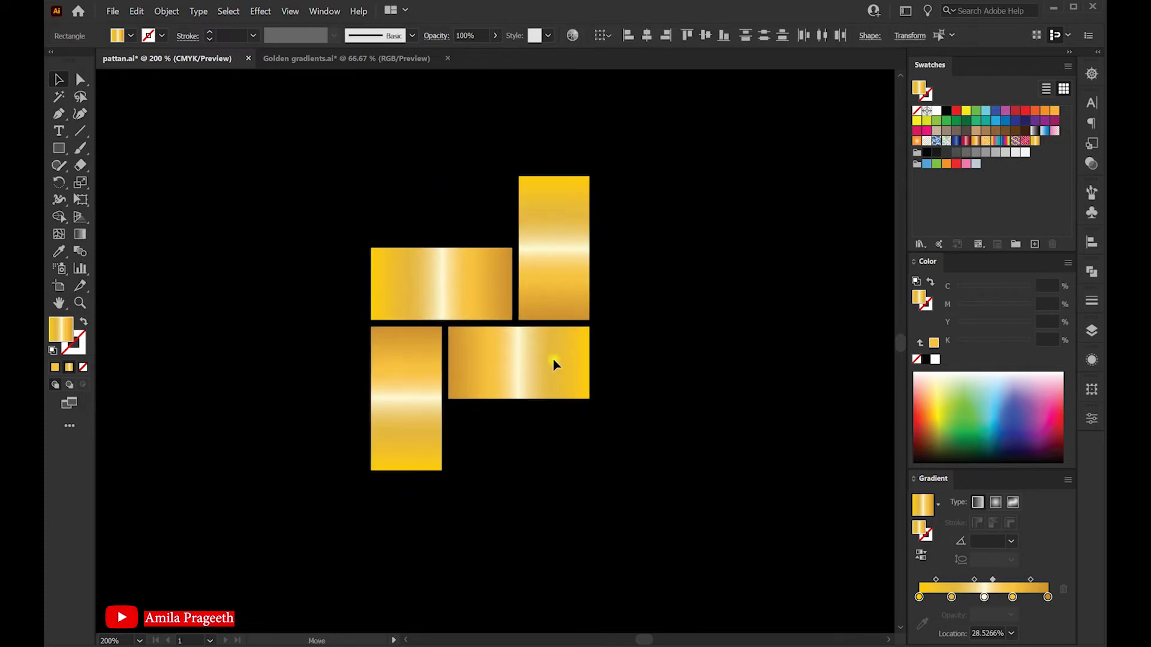
- Rotate the four gold rectangles by -45° and nudge the rotated pattern into place
right_click(468, 271)
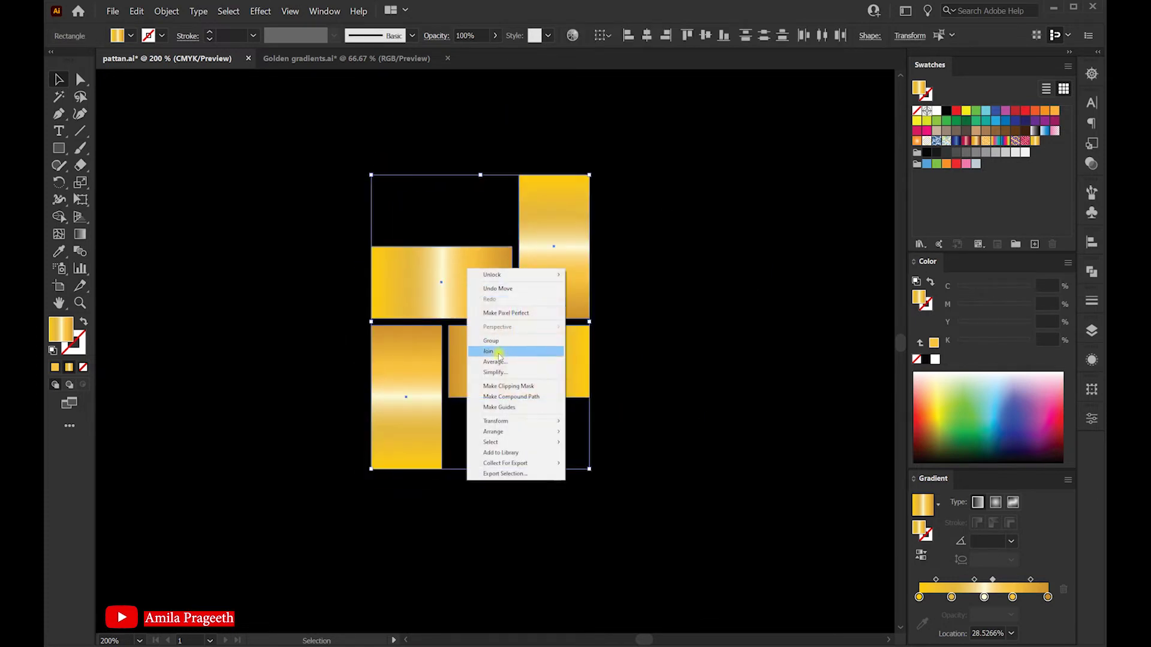
mouse_move(495, 421)
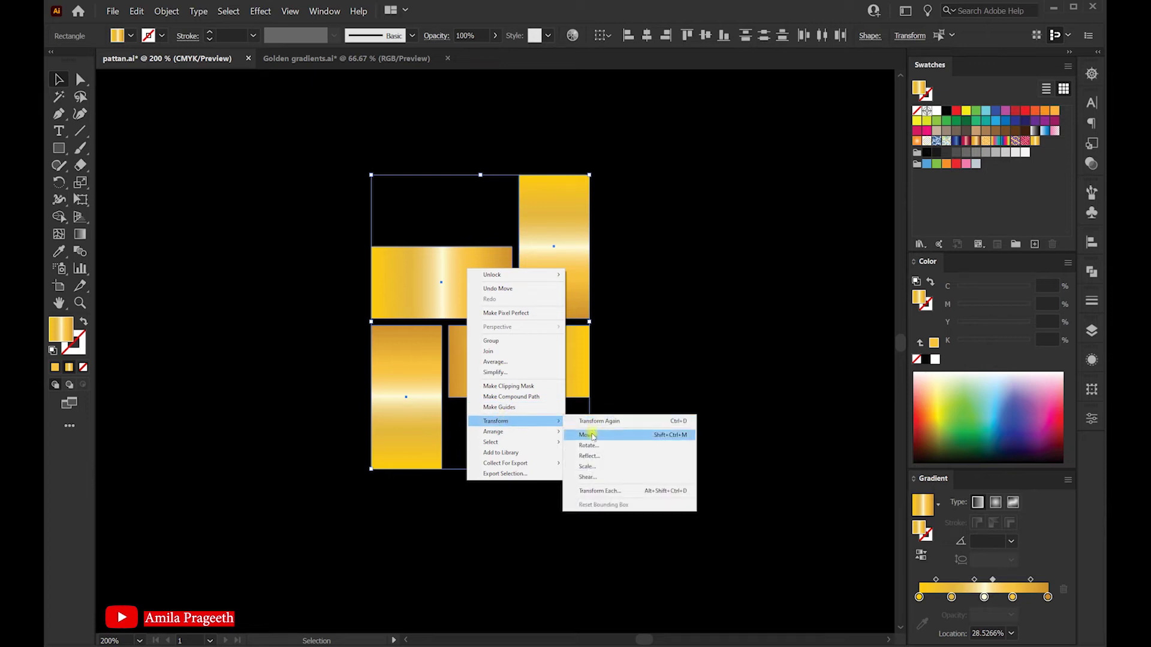
click(587, 446)
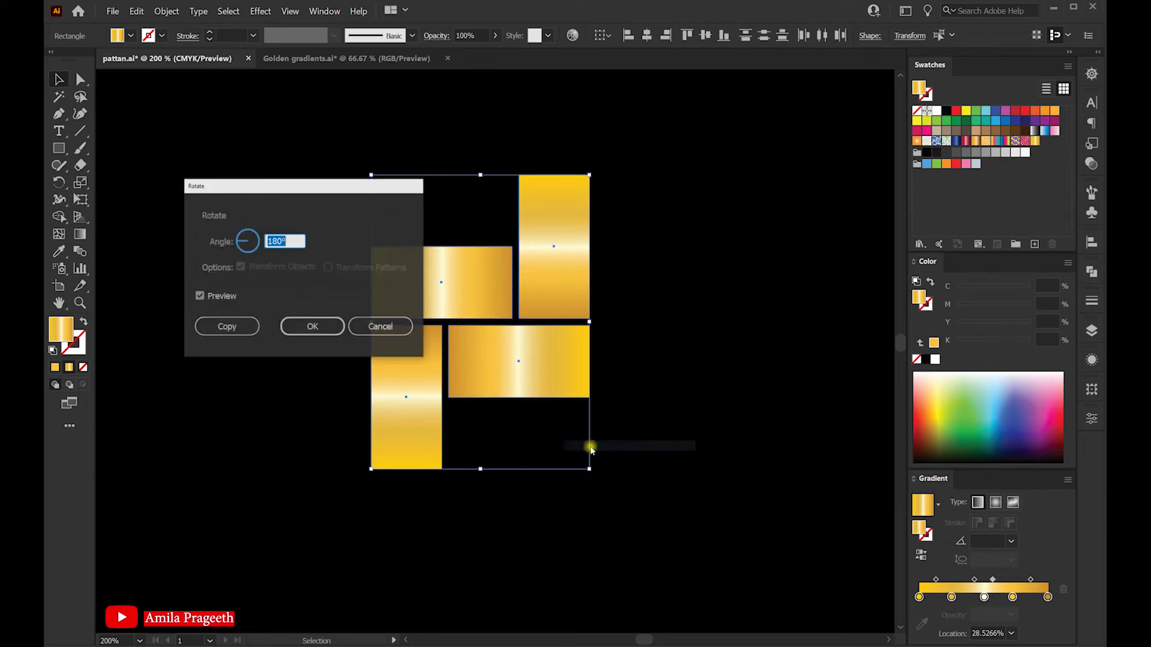
drag(315, 192, 754, 198)
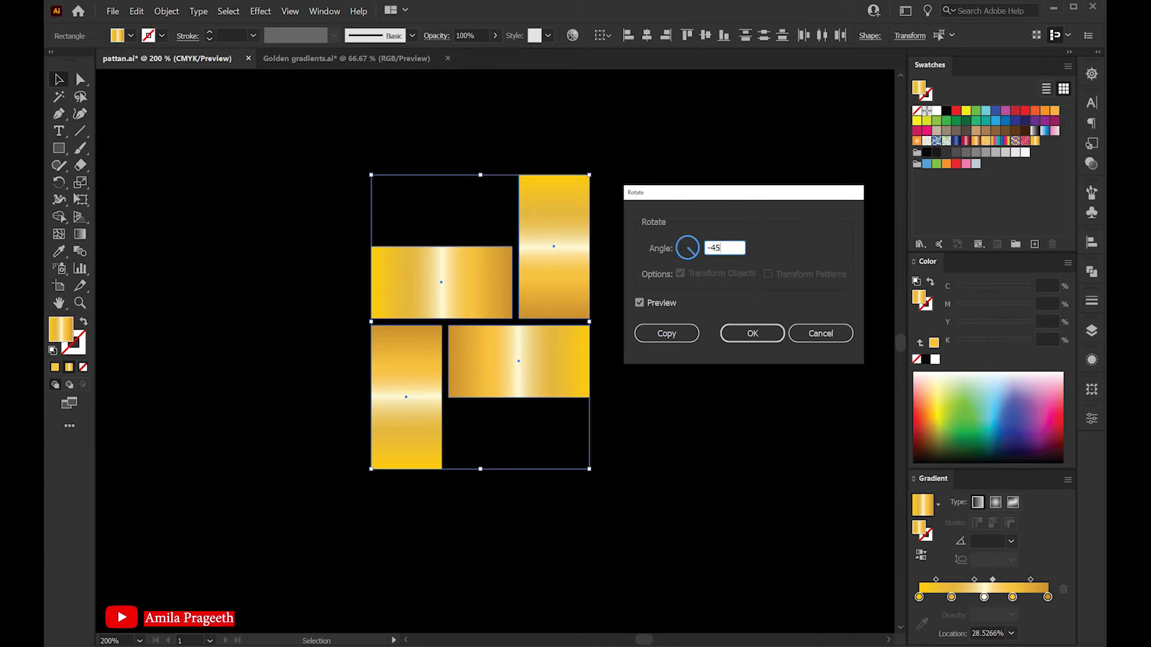
click(751, 332)
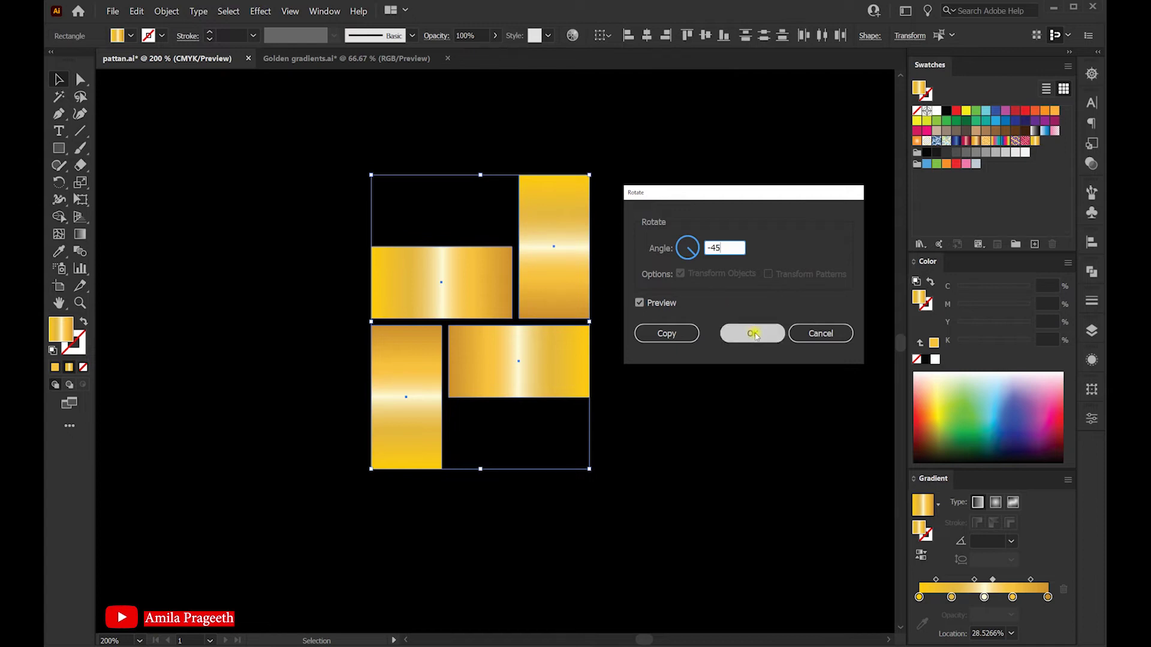
drag(571, 340, 576, 325)
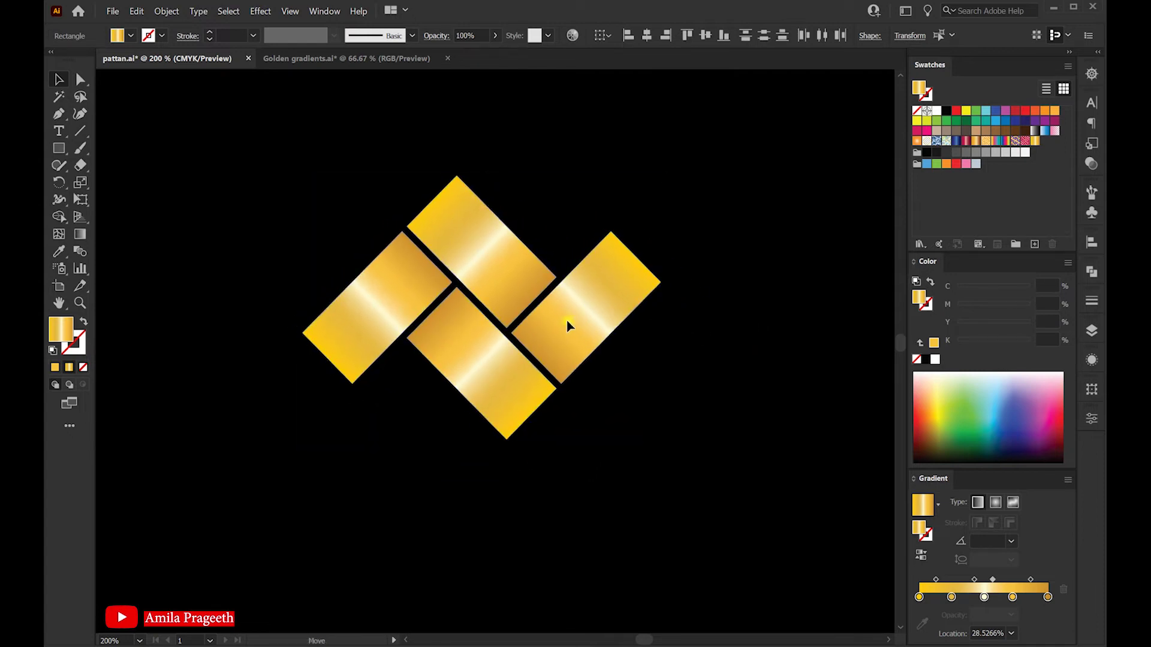
drag(576, 326, 549, 318)
scroll(549, 318, down, 1)
scroll(552, 321, down, 1)
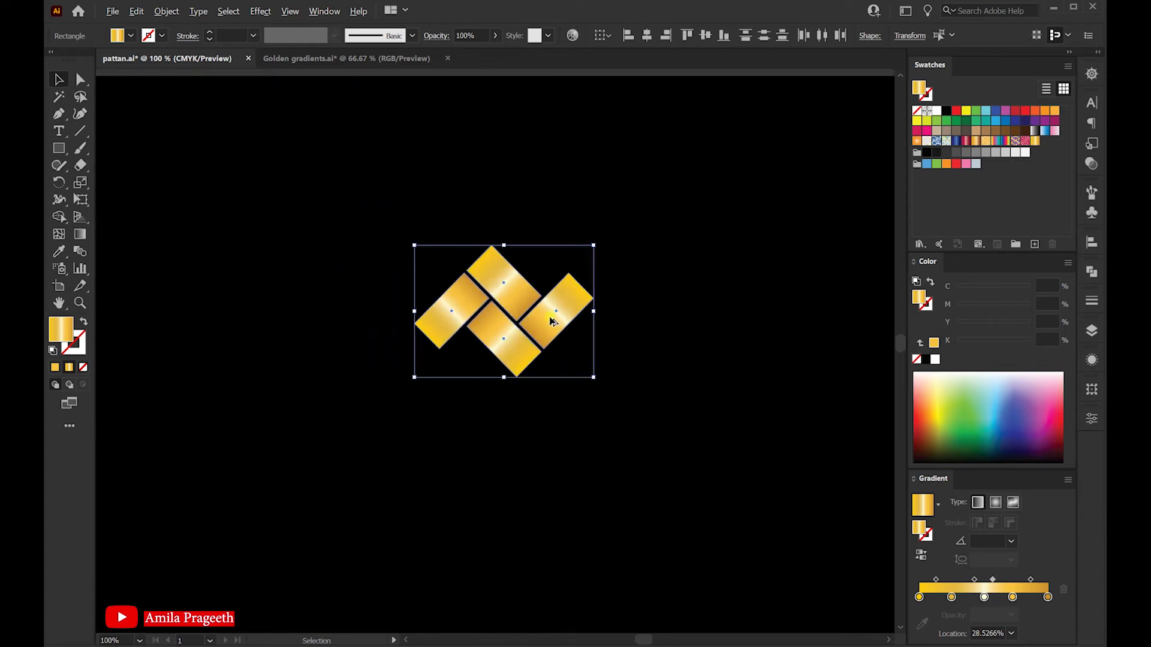
- Zoom out and move the gold diamond artwork to the artboard centre
scroll(552, 321, down, 1)
scroll(551, 321, down, 1)
drag(681, 379, 642, 298)
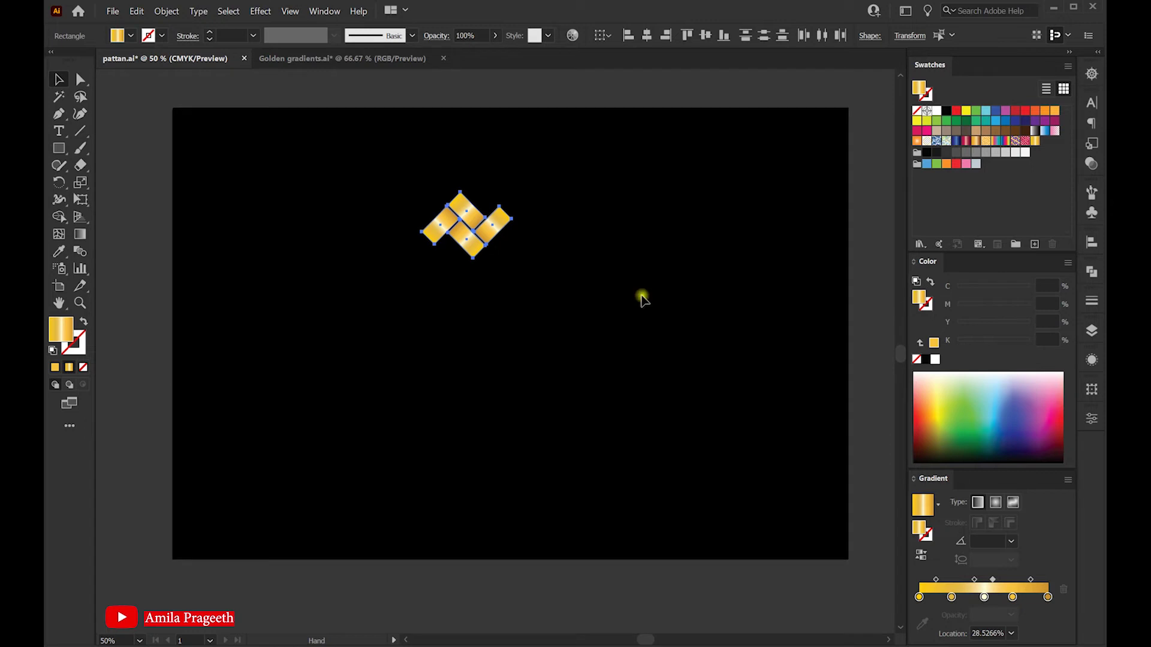
mouse_move(472, 222)
mouse_down()
mouse_move(507, 288)
mouse_move(493, 287)
mouse_up()
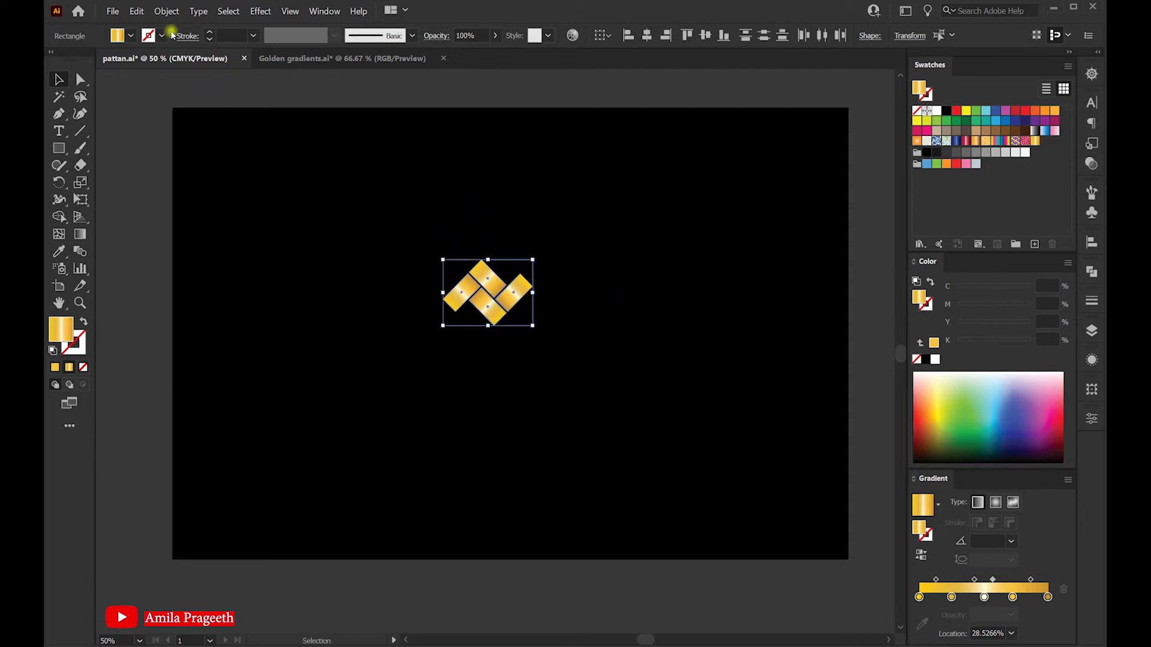
- Make a new pattern from the artwork with the Brick by Column tile type
click(165, 11)
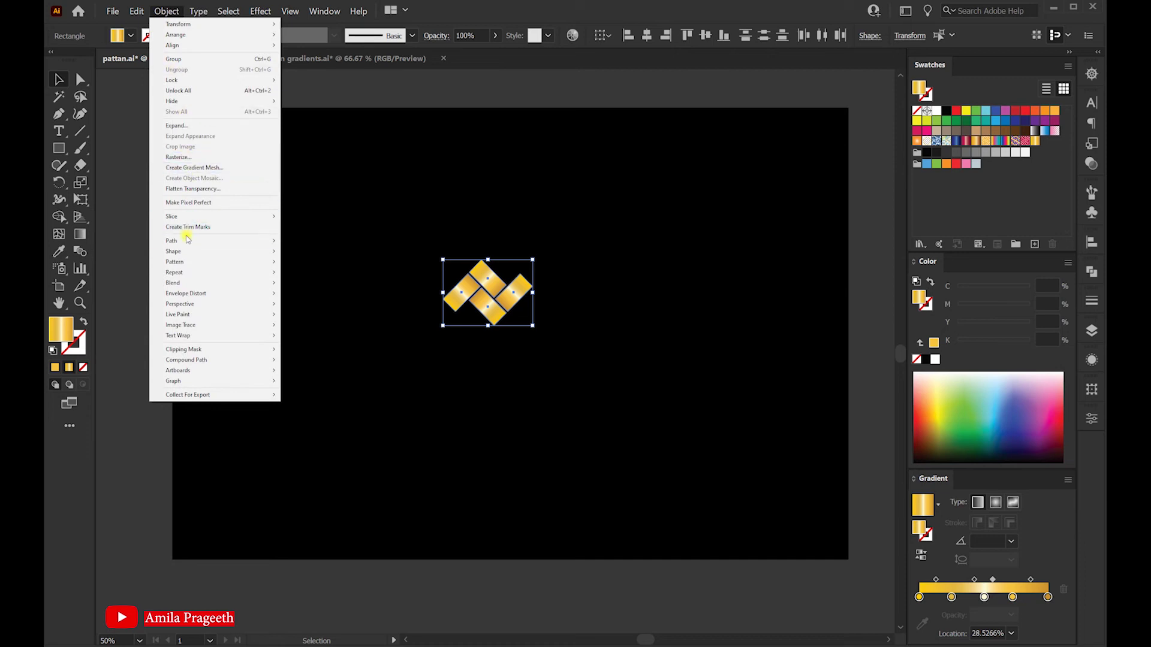
mouse_move(197, 261)
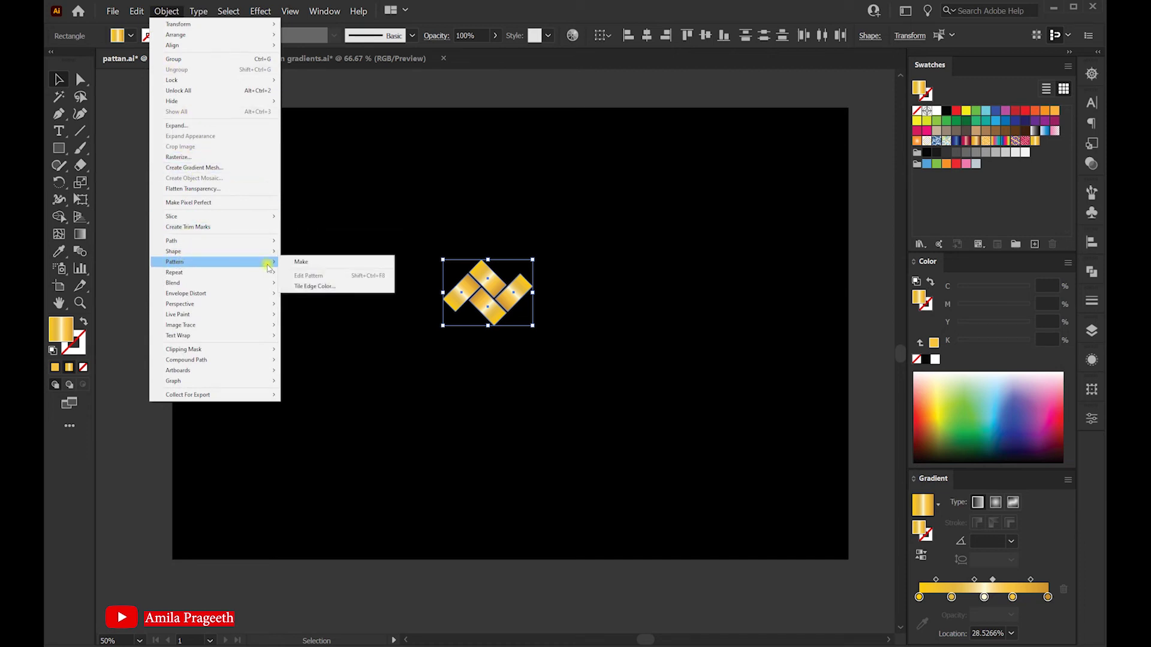
click(304, 264)
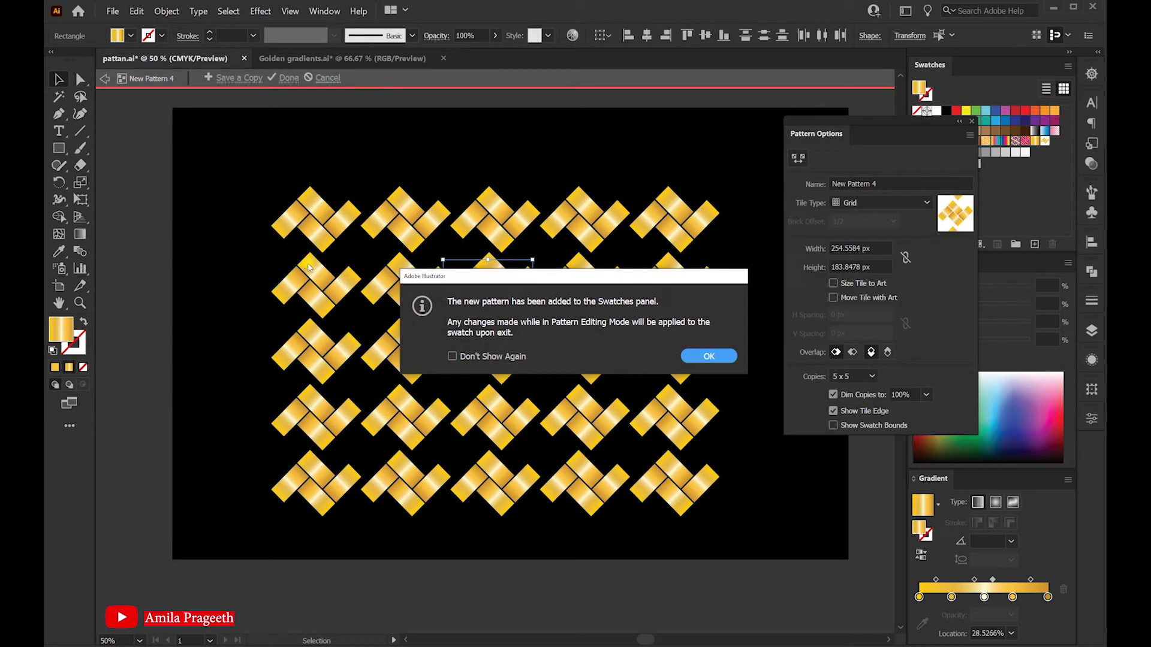
click(708, 357)
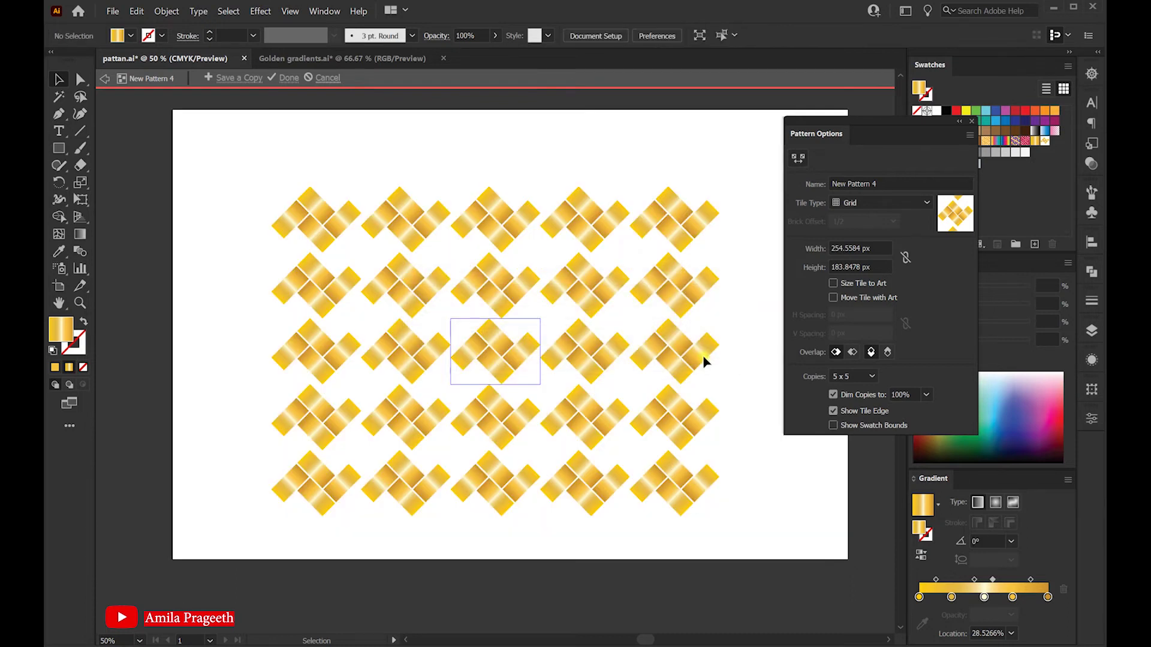
drag(861, 124, 865, 120)
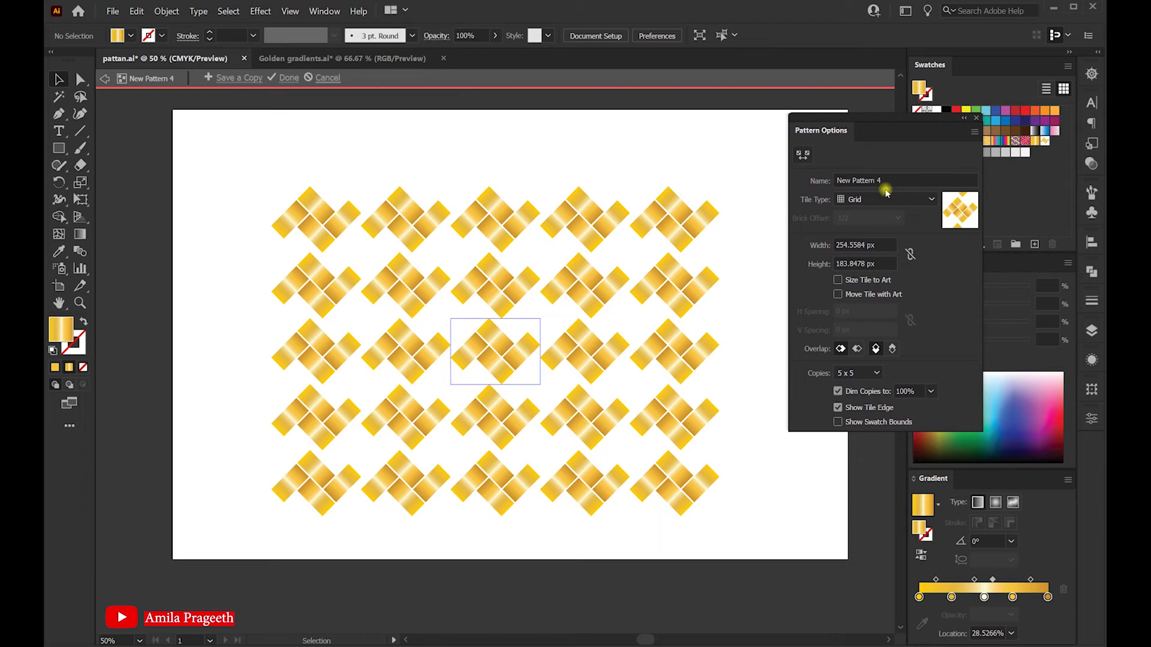
click(905, 199)
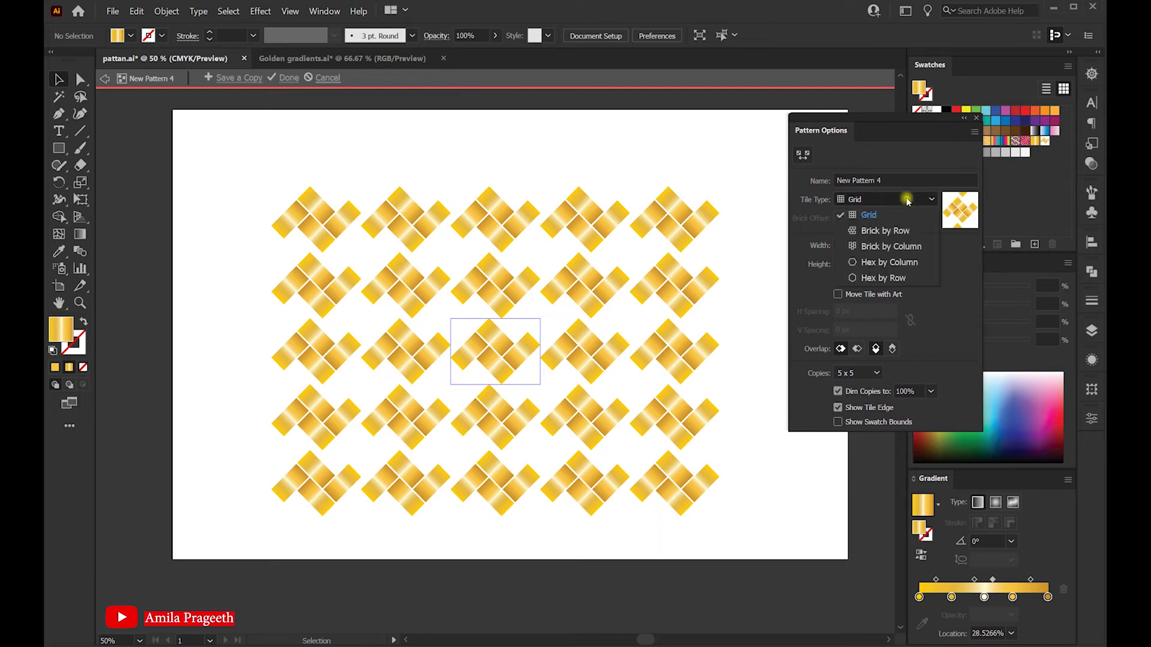
click(883, 247)
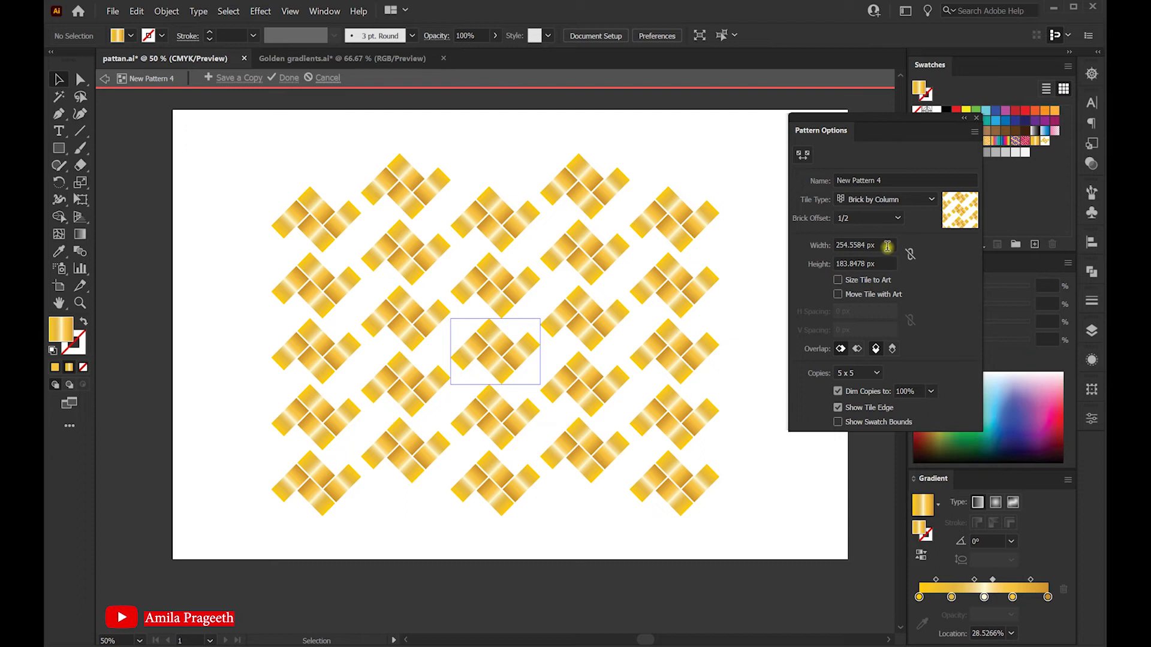
- Shrink the pattern tile width from 255 px down to 148 px
click(887, 246)
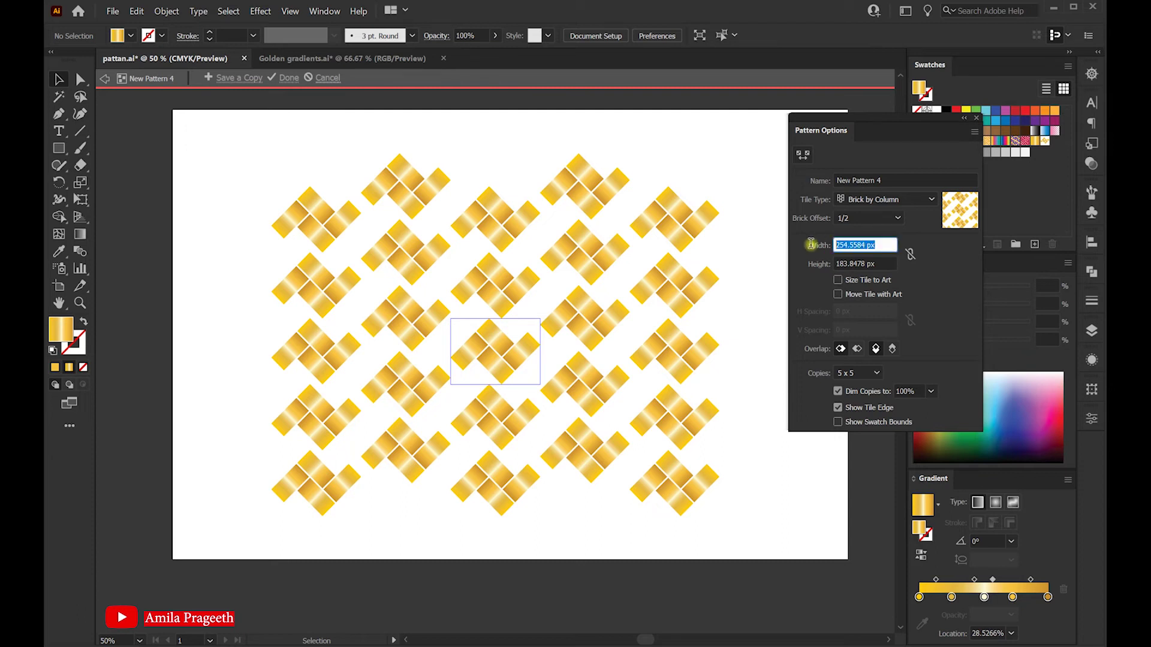
text(255)
key(Return)
text(240)
key(Return)
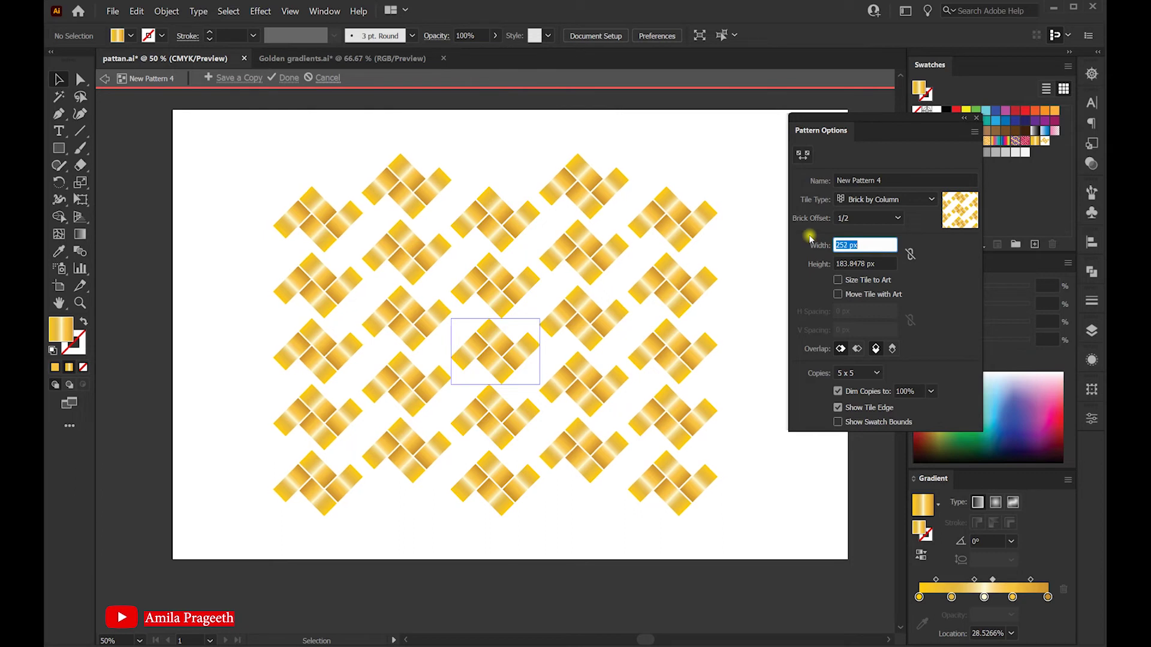
text(203)
key(Return)
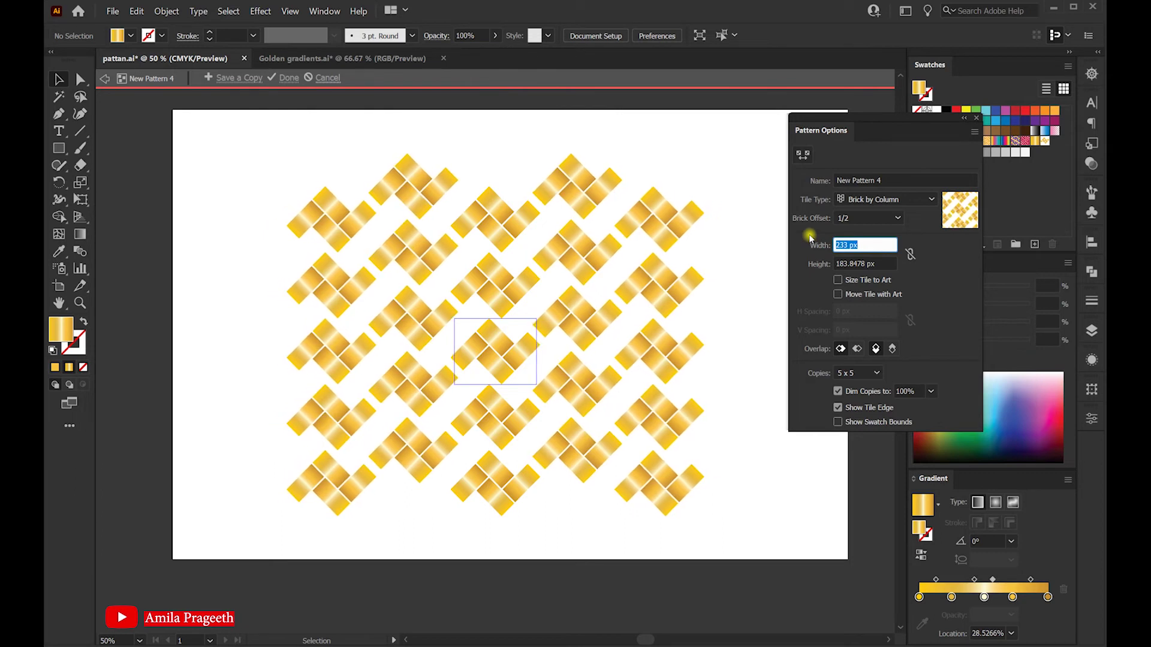
key(Down)
key(Down)
key(Down)
key(Down)
key(Down)
key(Down)
key(Down)
key(Down)
key(Down)
key(Down)
key(Down)
key(Down)
key(Down)
key(Down)
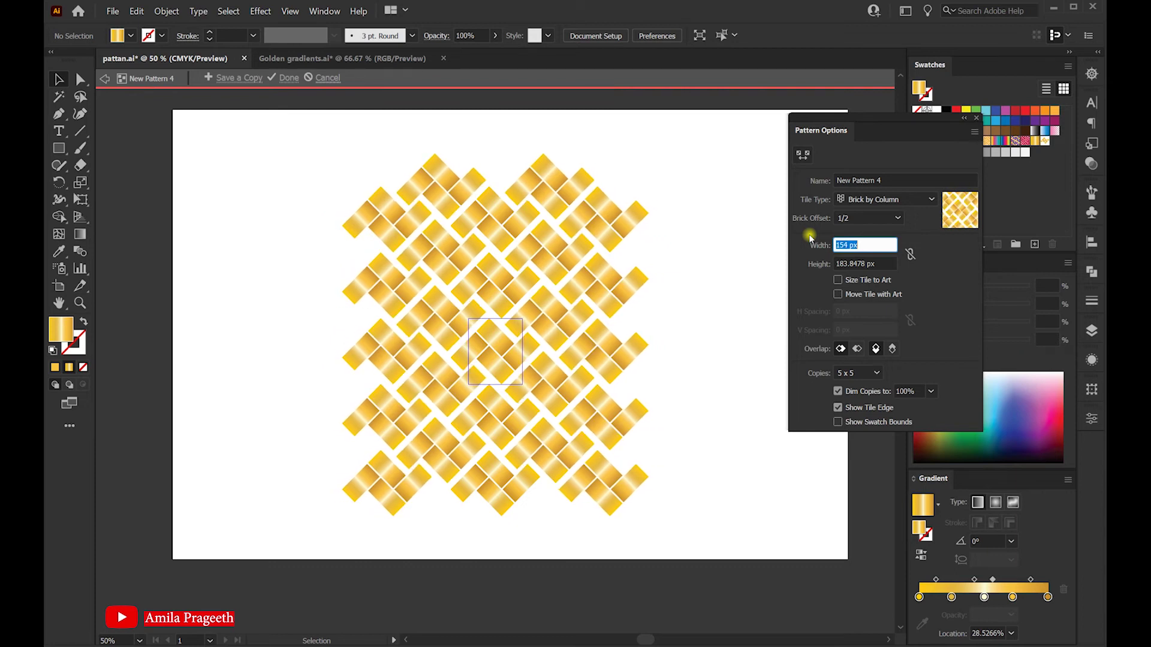
key(Down)
key(Down)
key(Down)
key(Down)
key(Down)
key(Down)
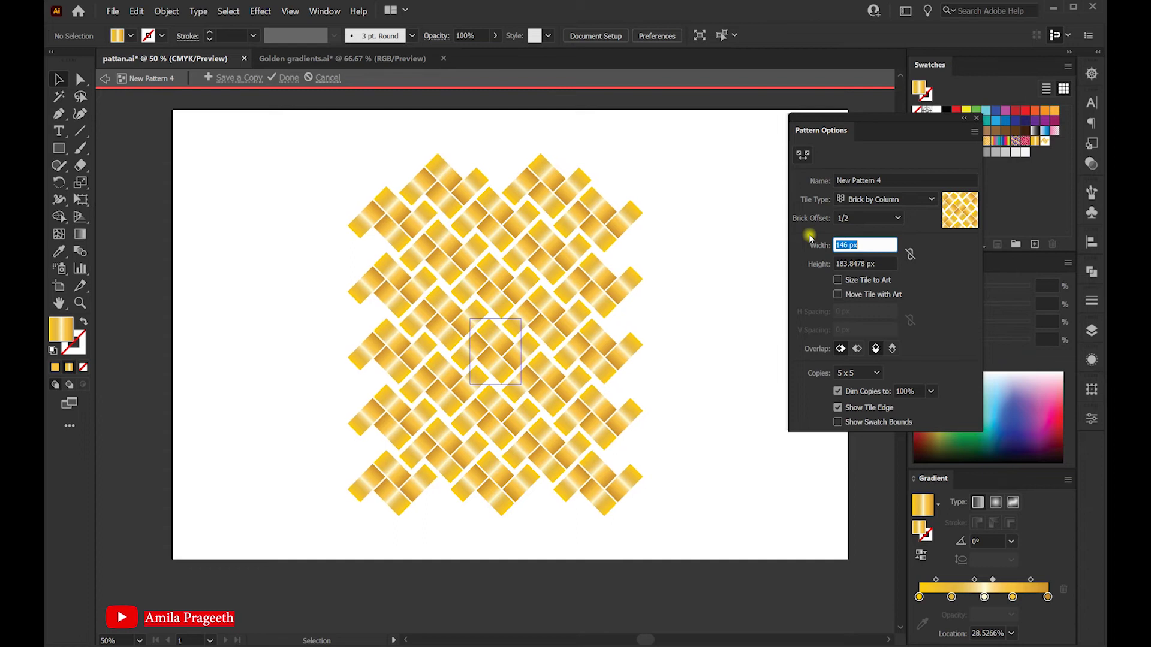
- Lower the pattern tile height to 156 px and collapse Pattern Options
click(892, 265)
text(182)
key(Return)
key(Down)
key(Down)
key(Down)
key(Down)
key(Down)
key(Down)
key(Down)
key(Down)
key(Down)
key(Down)
key(Down)
key(Down)
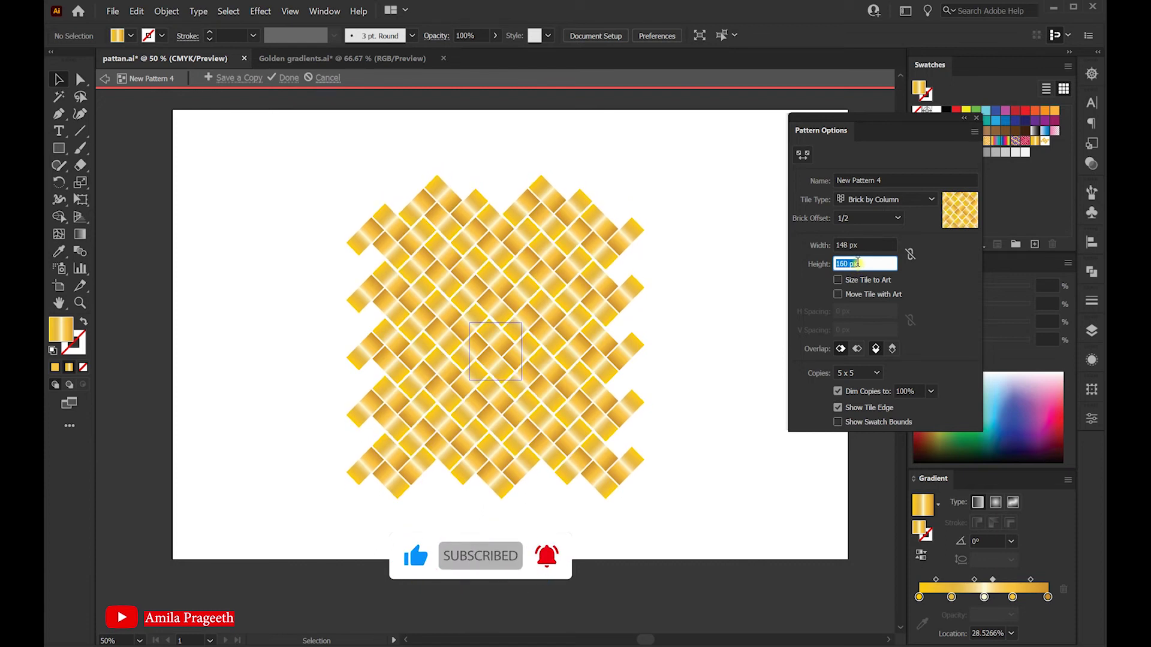
key(Down)
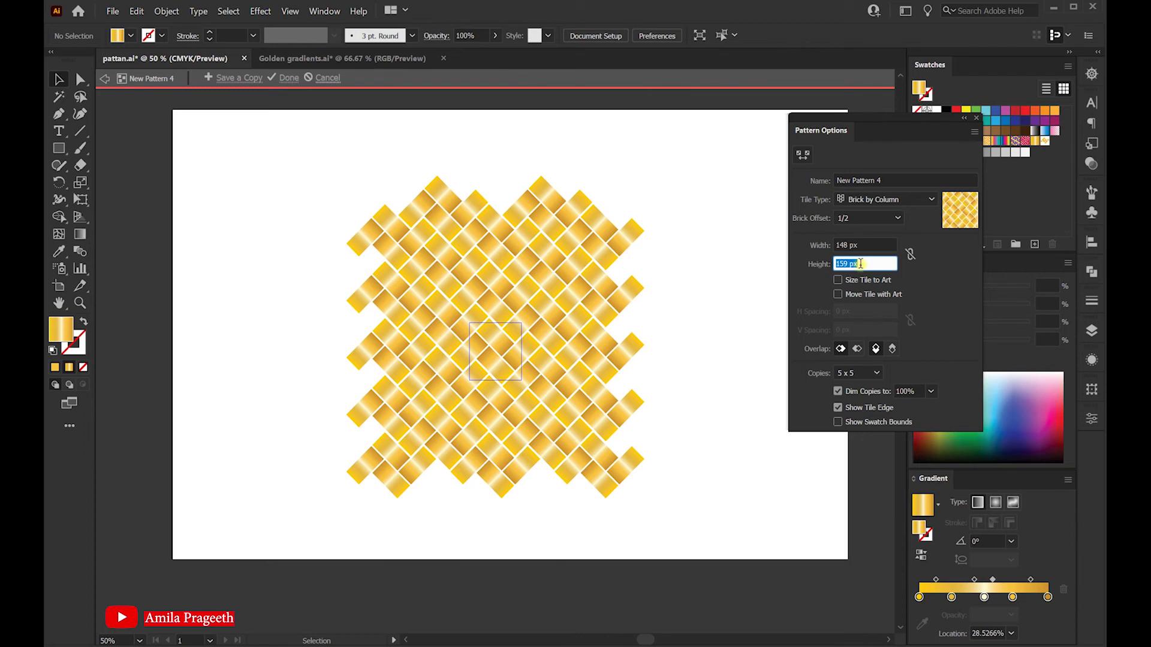
key(Down)
key(Down)
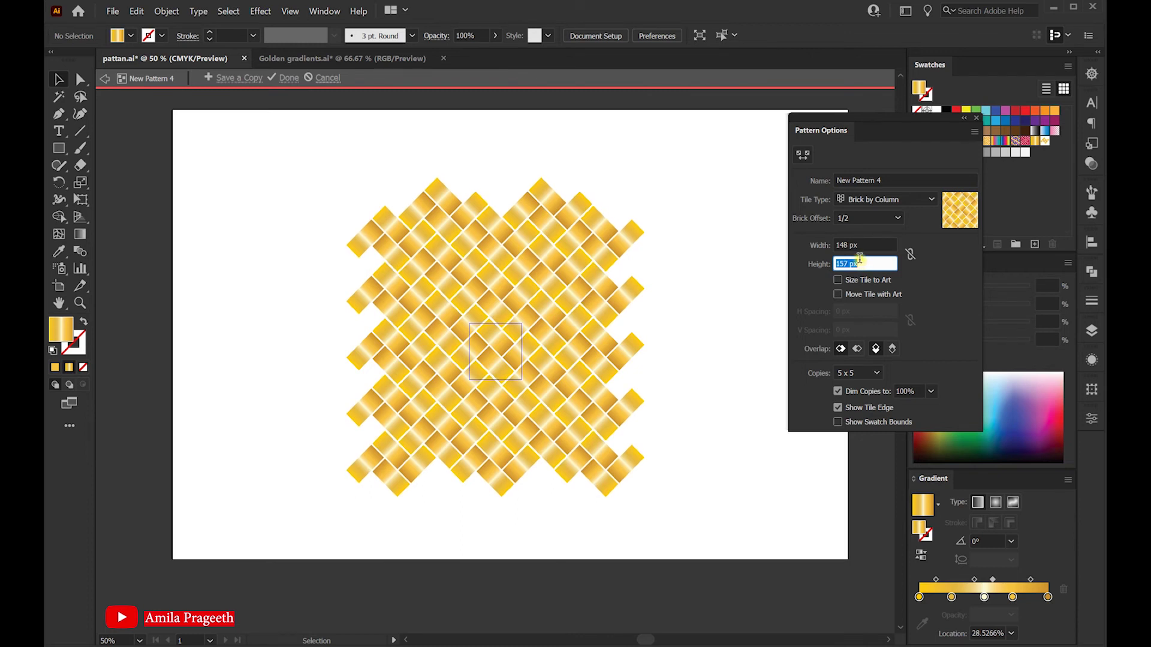
key(Down)
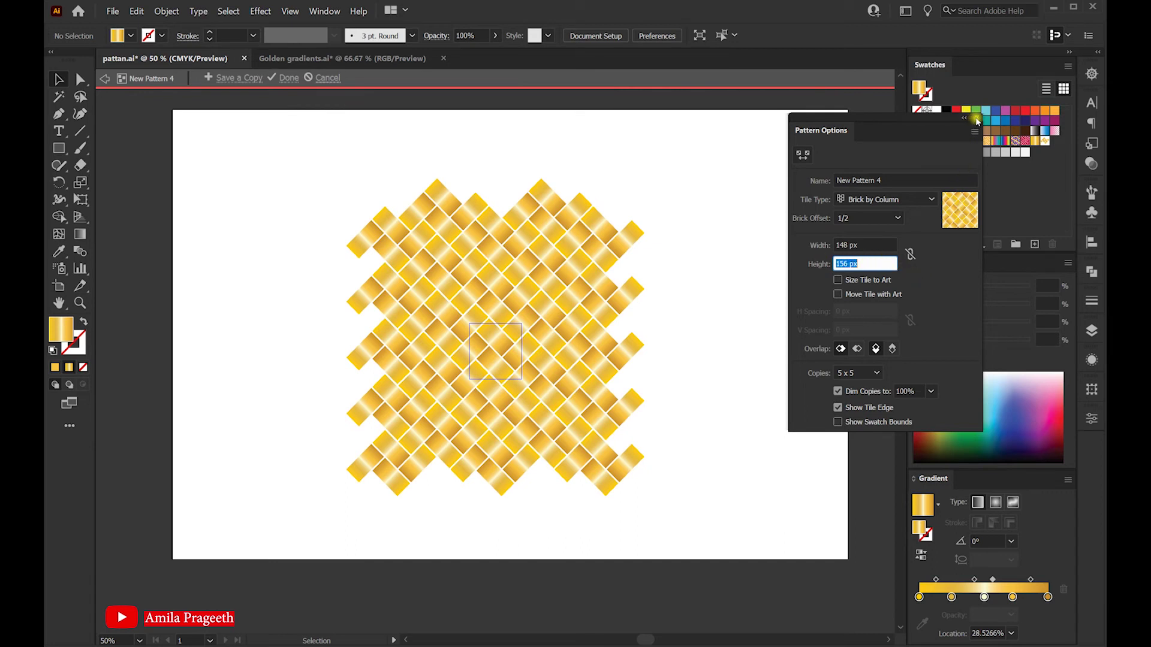
click(976, 120)
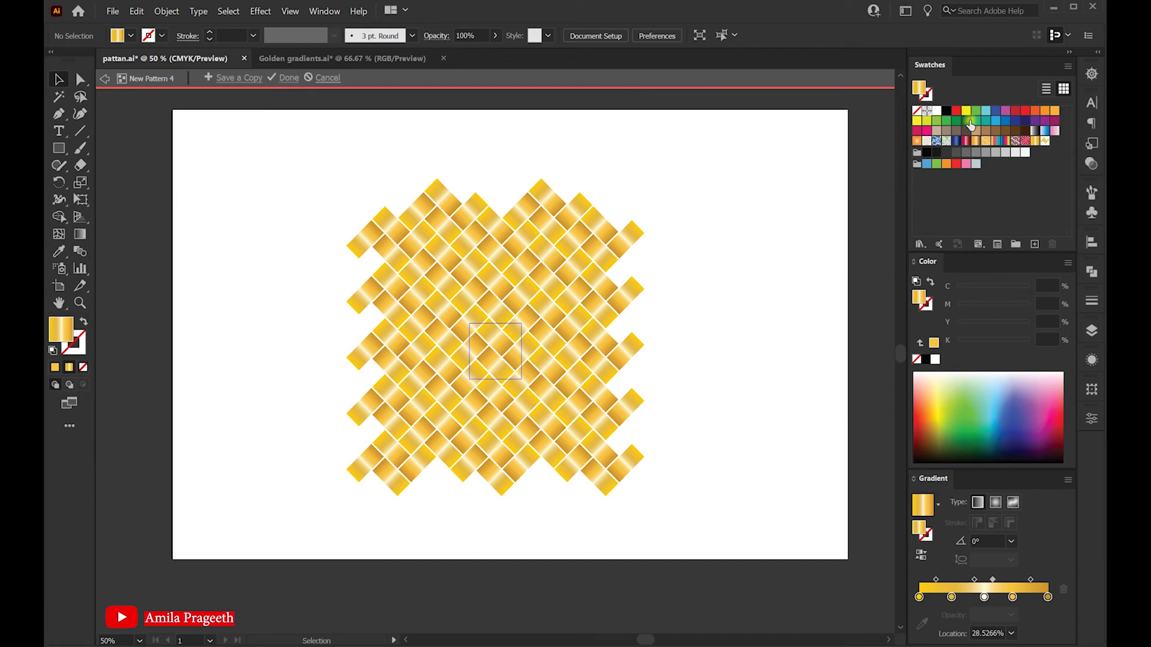
- Exit pattern editing, delete the original gold motif, and make the new pattern the fill
click(288, 79)
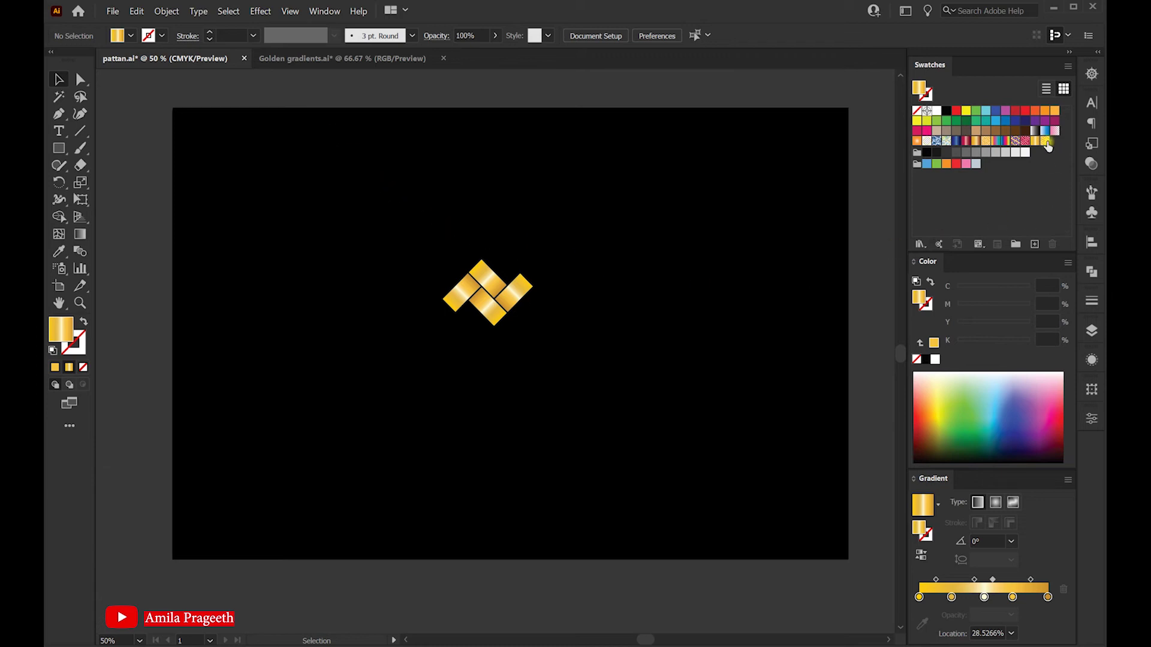
drag(406, 240, 579, 355)
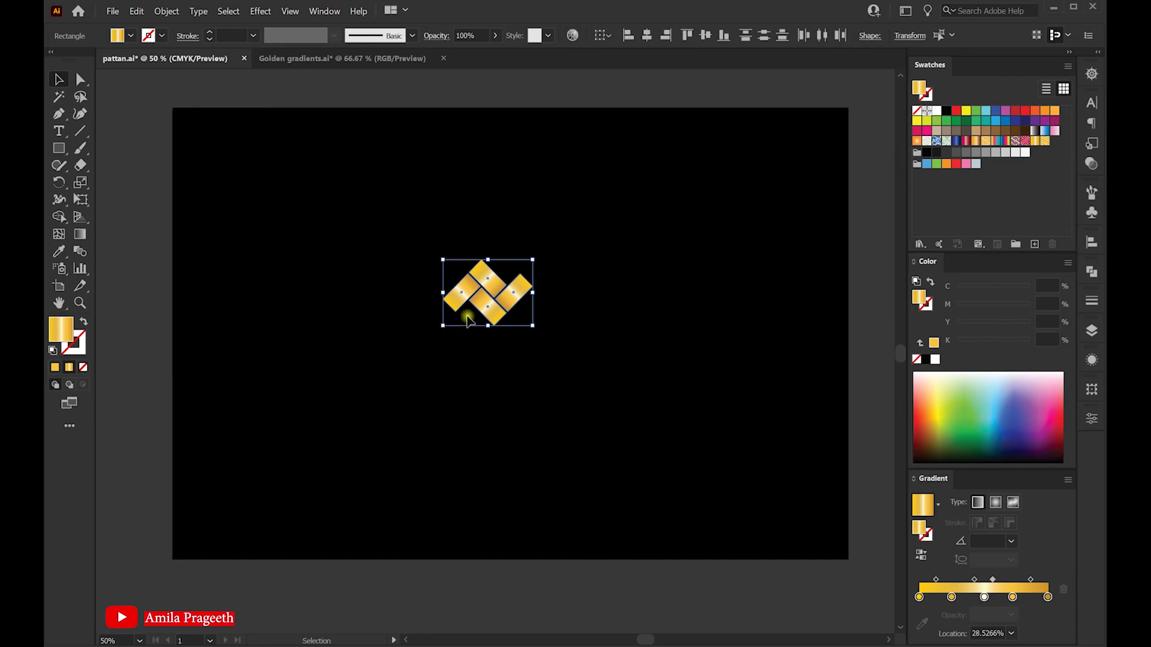
key(Delete)
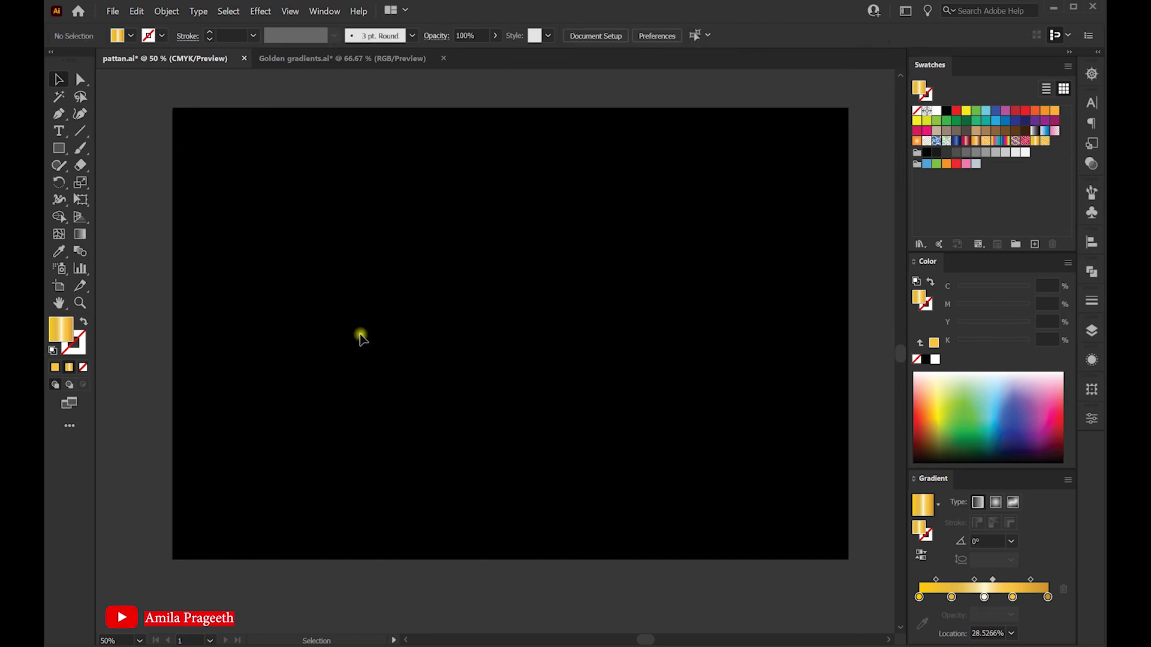
click(1046, 142)
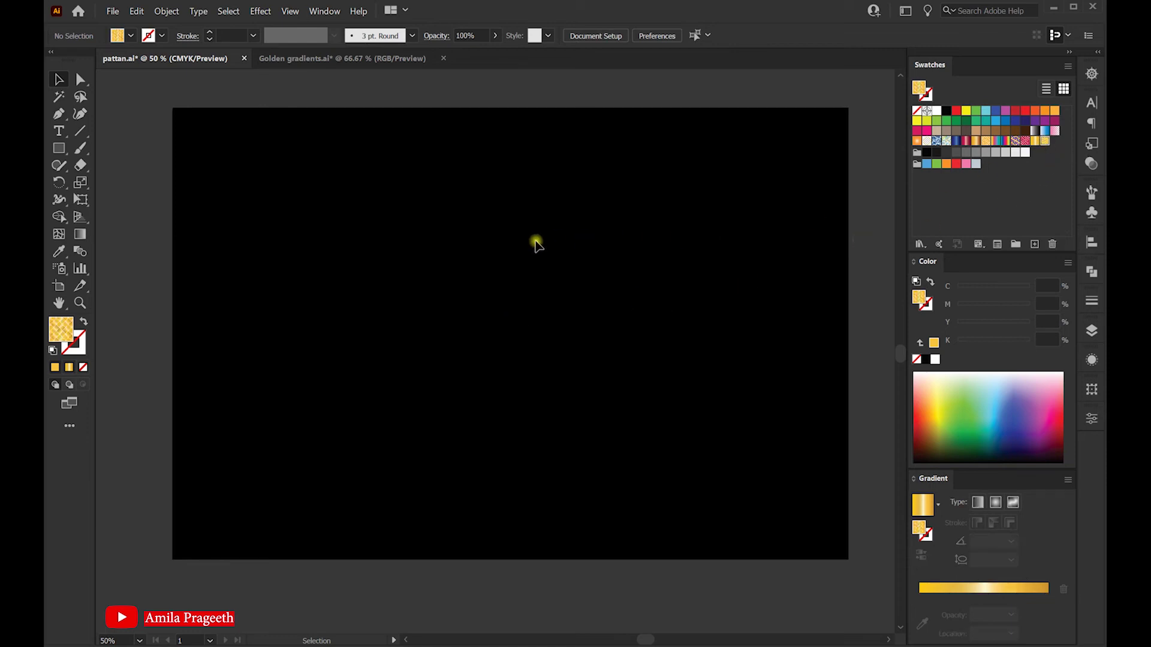
drag(532, 262, 514, 278)
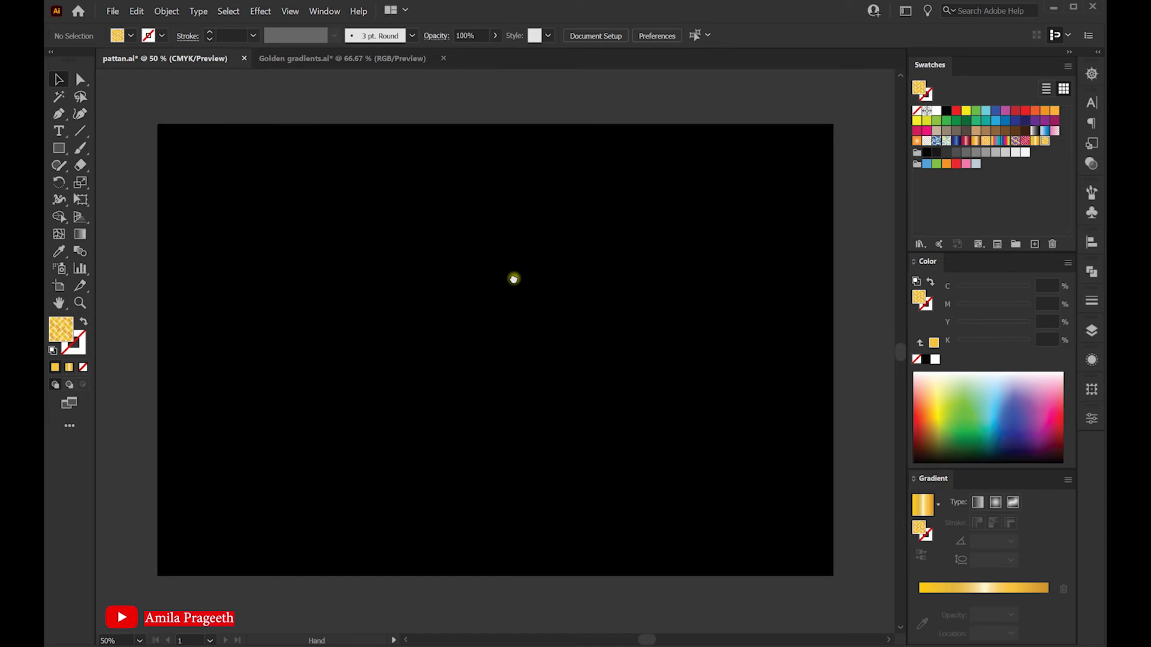
click(60, 149)
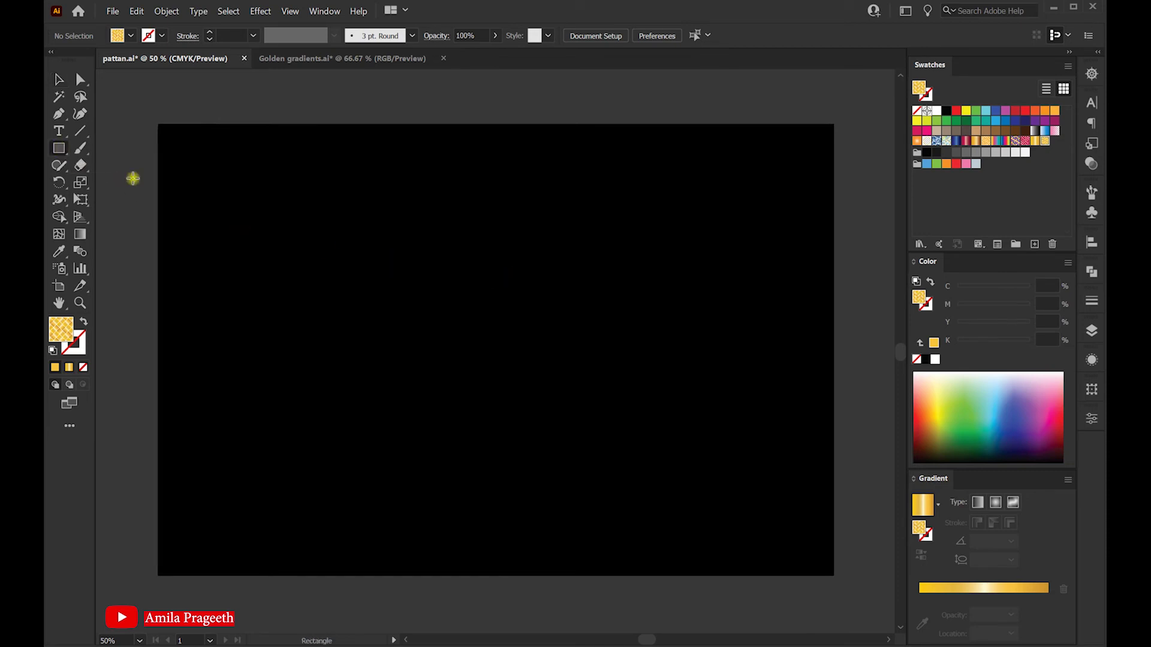
drag(192, 151, 805, 535)
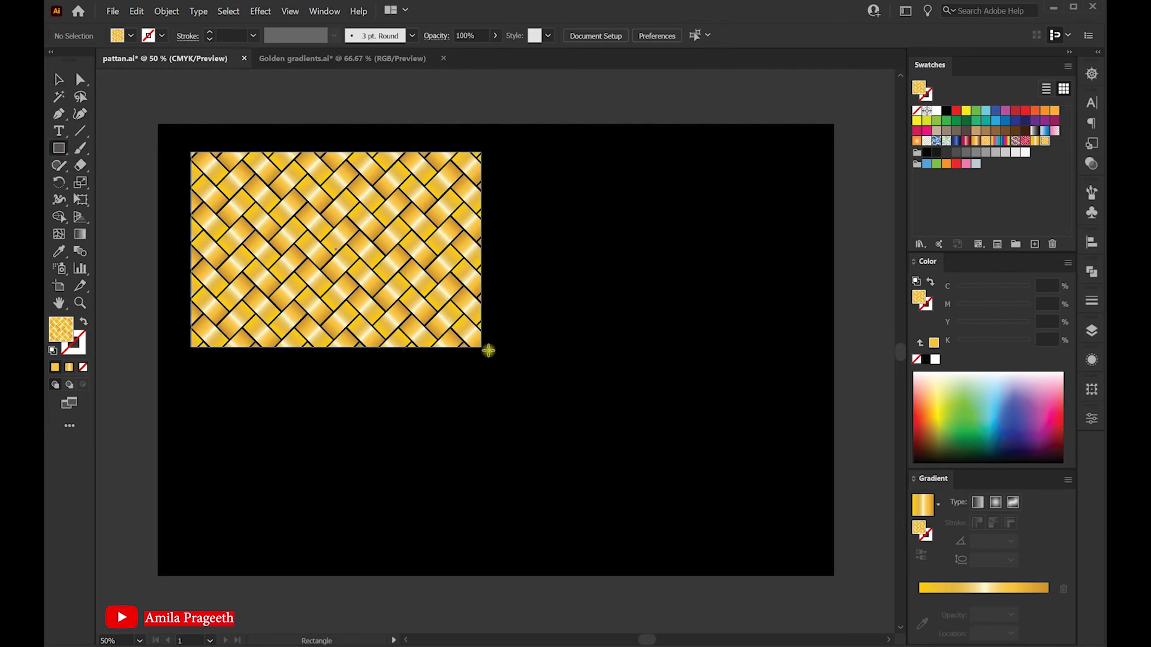
drag(805, 534, 801, 547)
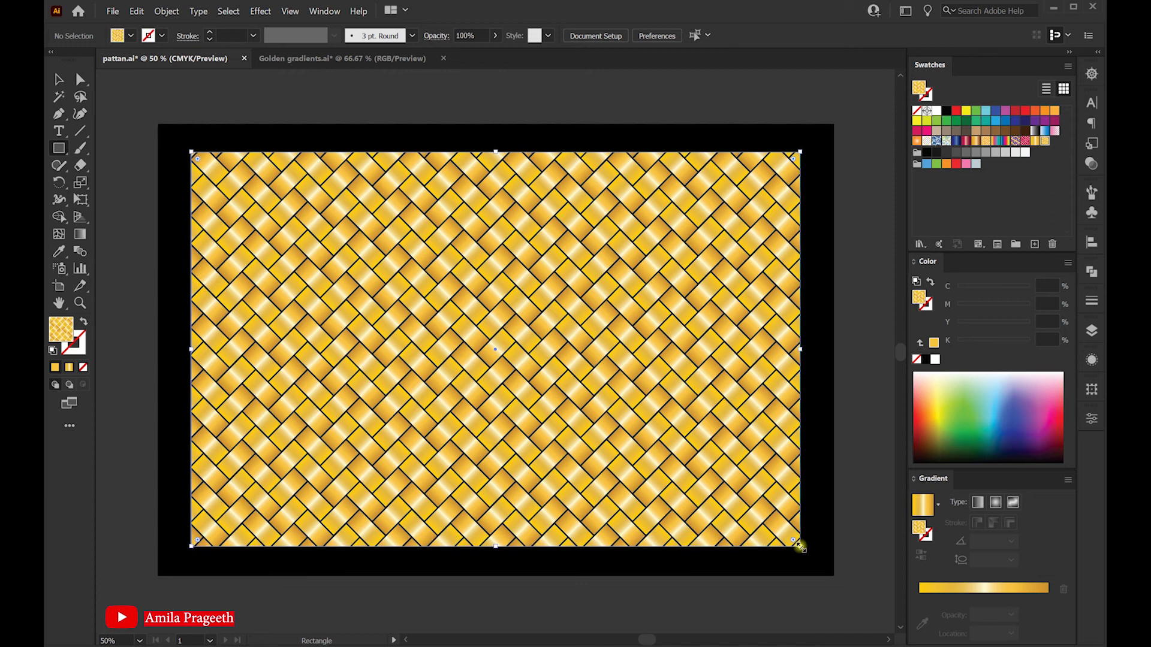
click(58, 79)
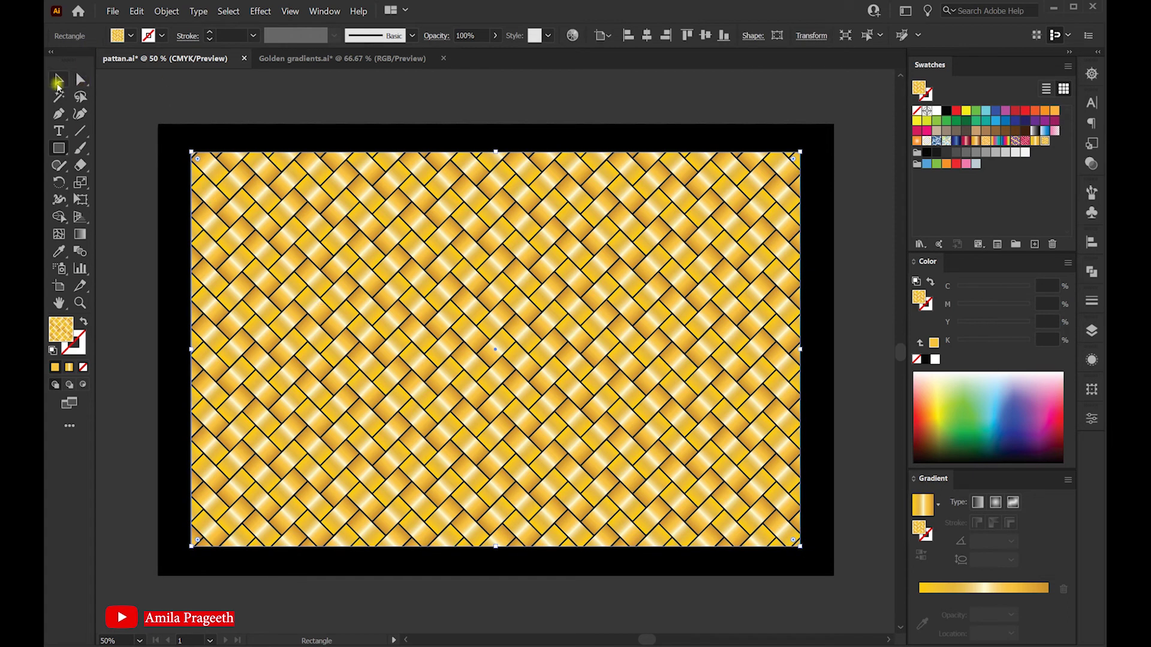
drag(481, 271, 487, 274)
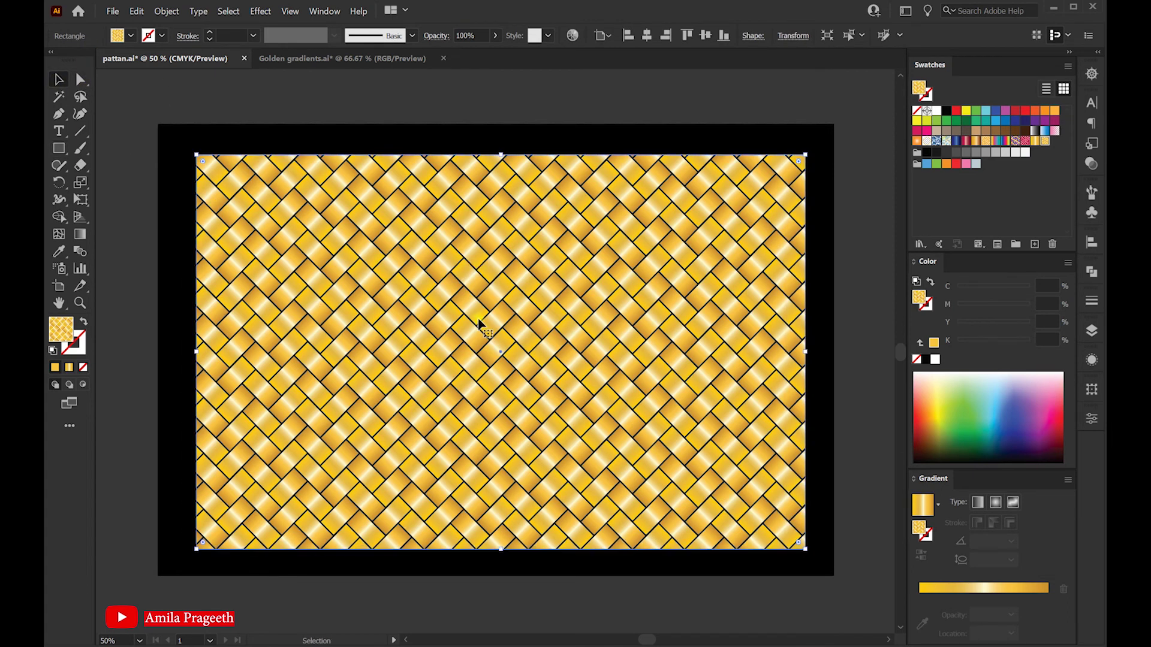
key(Delete)
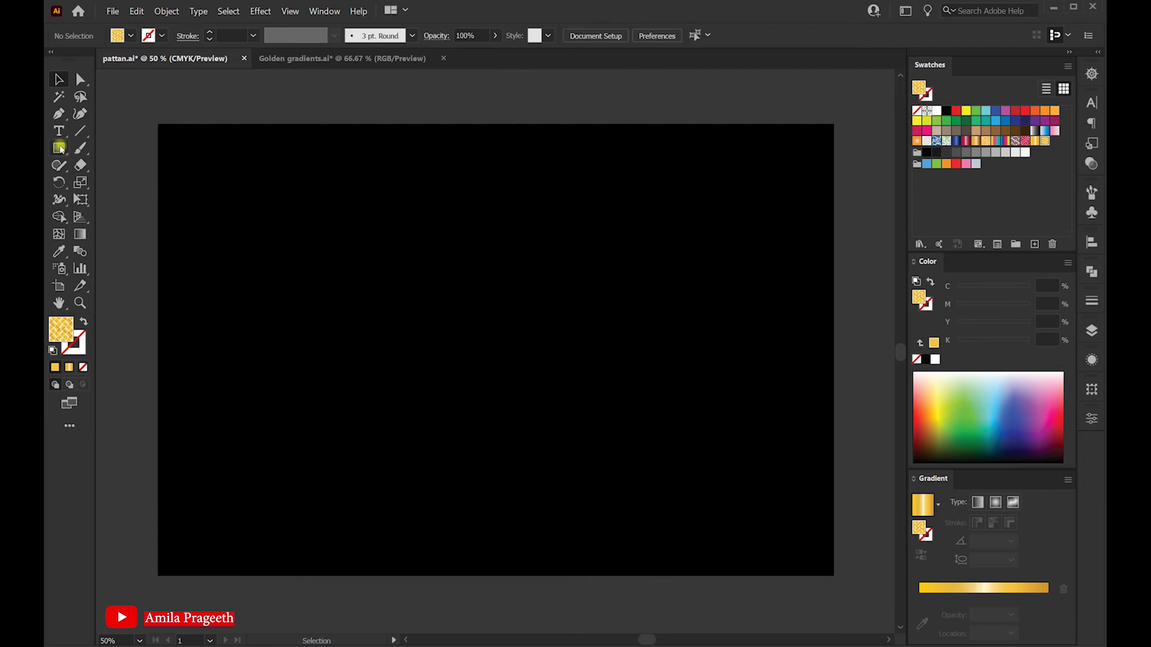
drag(61, 149, 138, 220)
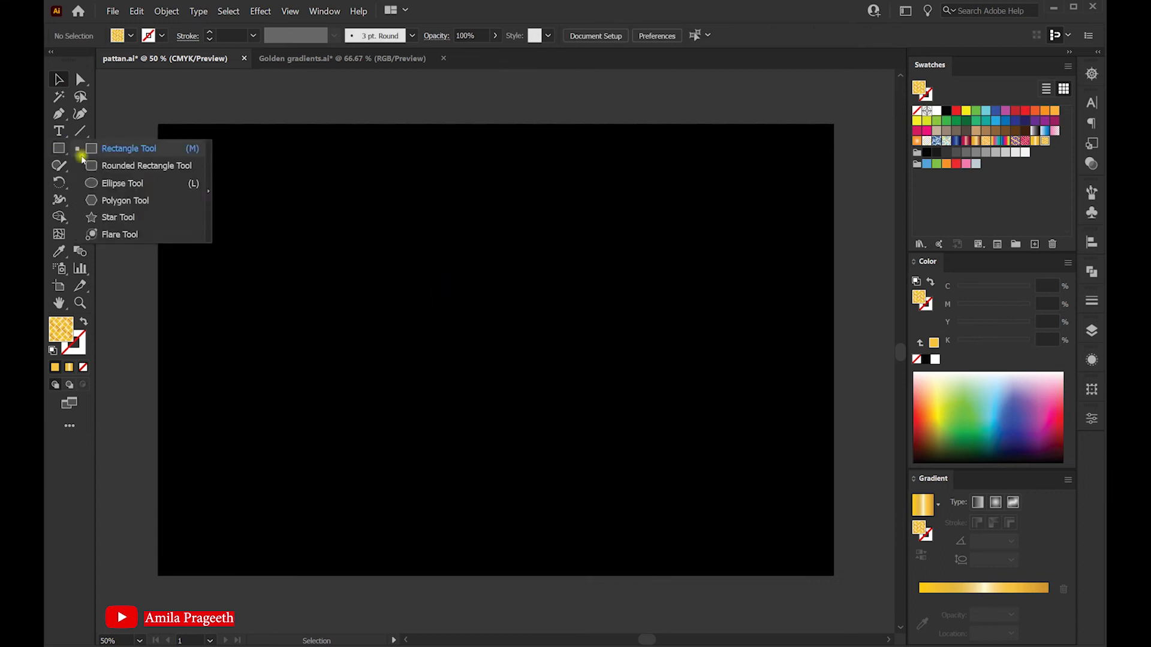
click(137, 220)
drag(485, 313, 658, 406)
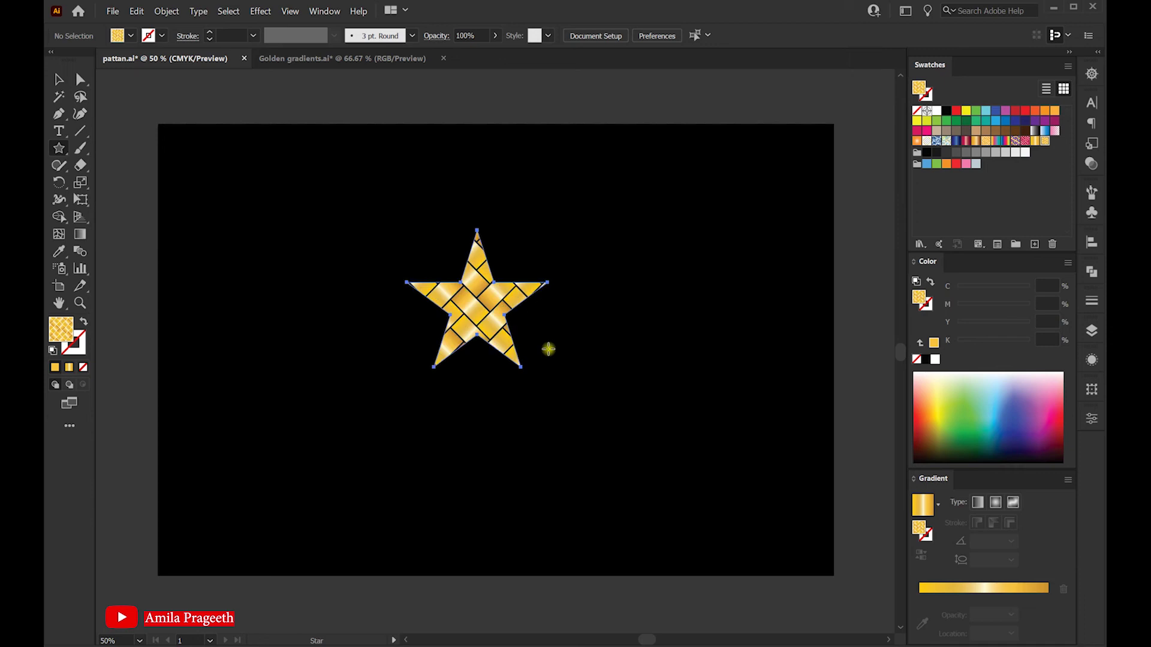
click(59, 78)
drag(420, 266, 285, 311)
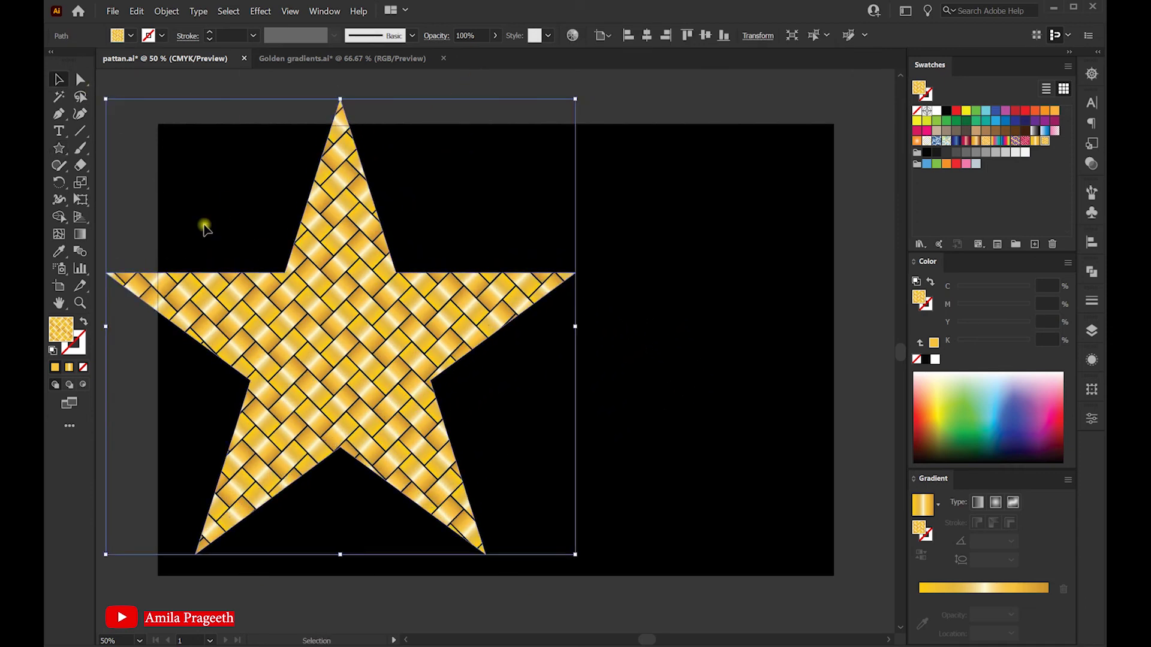
drag(59, 148, 120, 183)
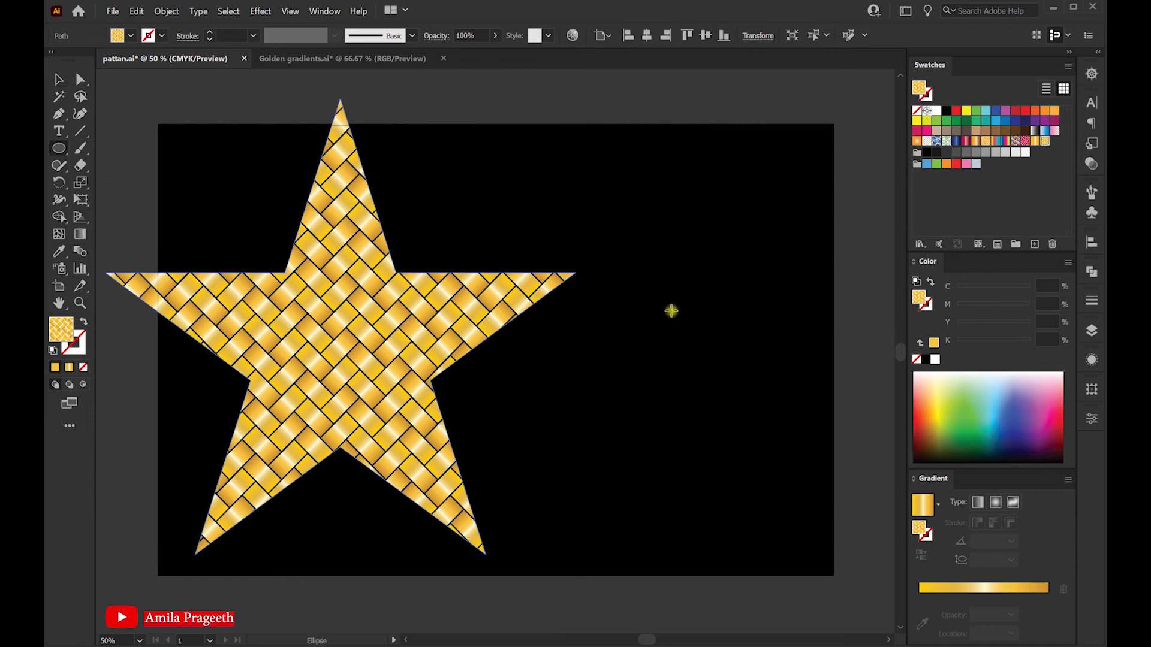
drag(685, 392, 833, 534)
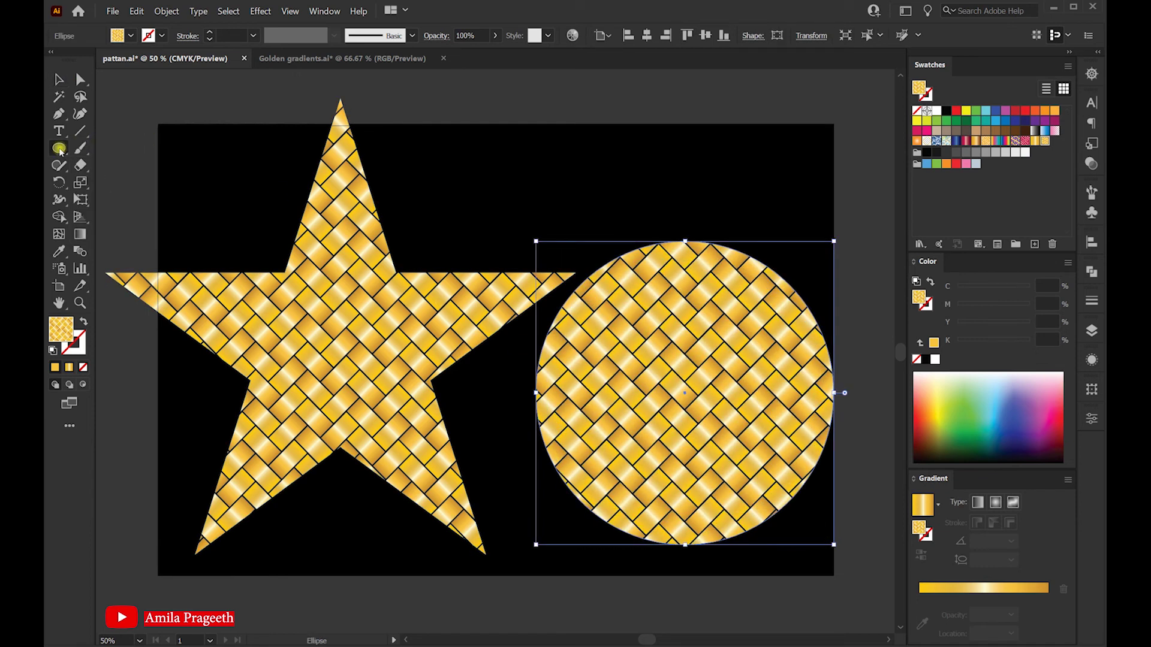
drag(59, 148, 112, 170)
click(117, 166)
drag(582, 141, 636, 184)
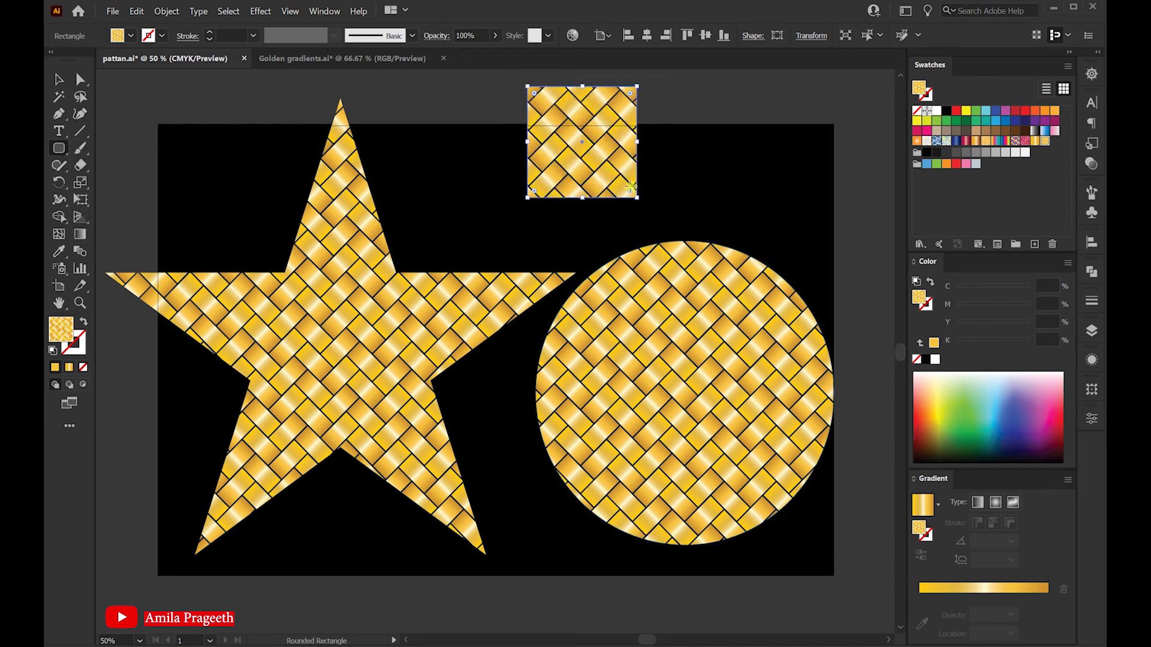
click(59, 79)
drag(612, 173, 551, 226)
drag(231, 162, 653, 455)
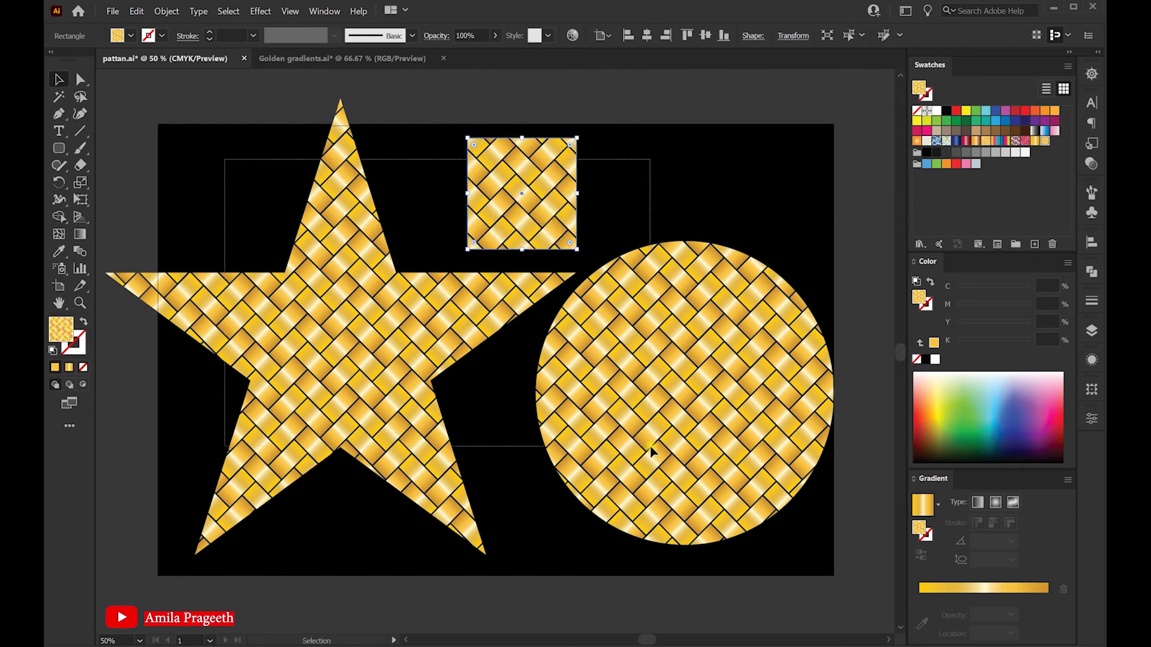
key(Delete)
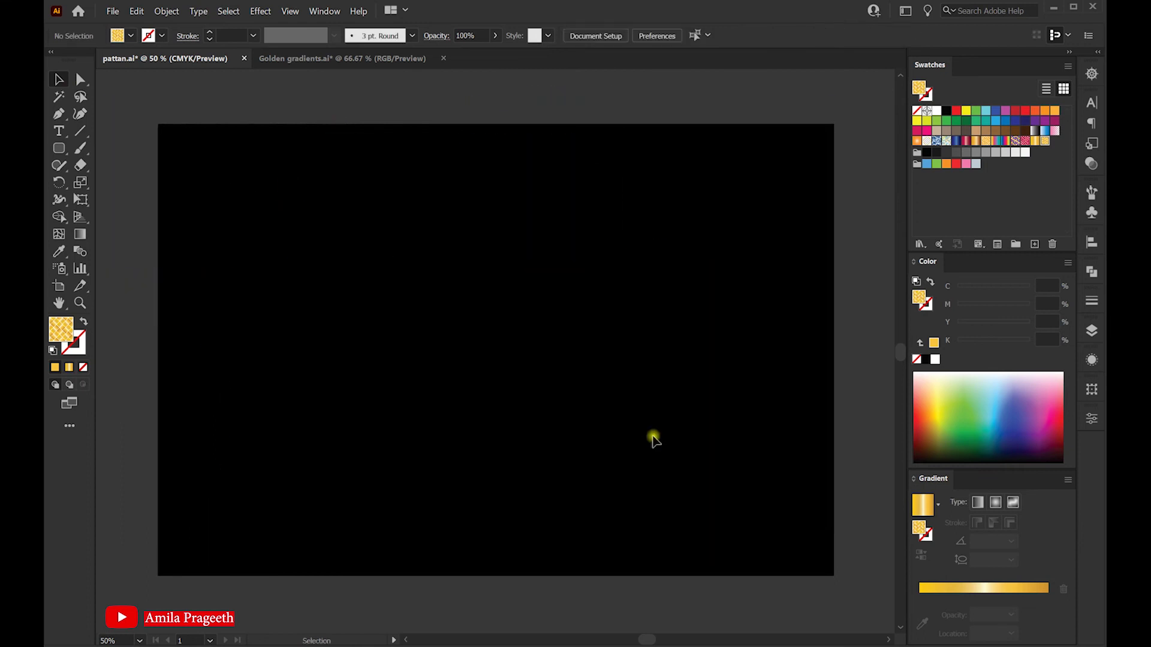
click(1017, 142)
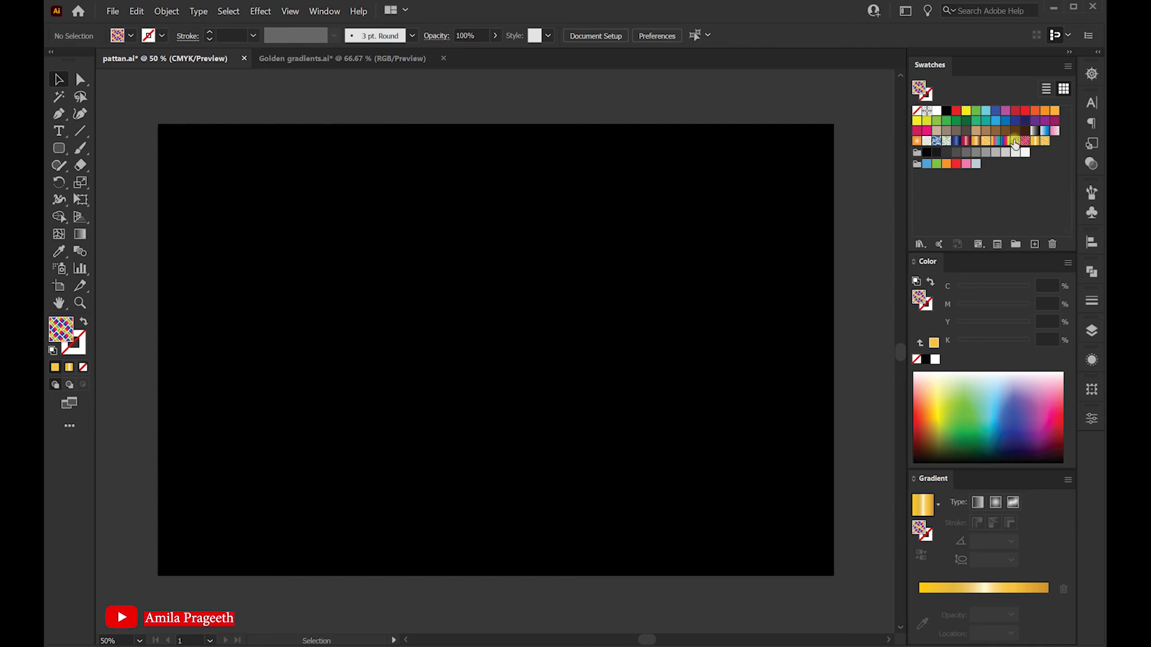
click(59, 148)
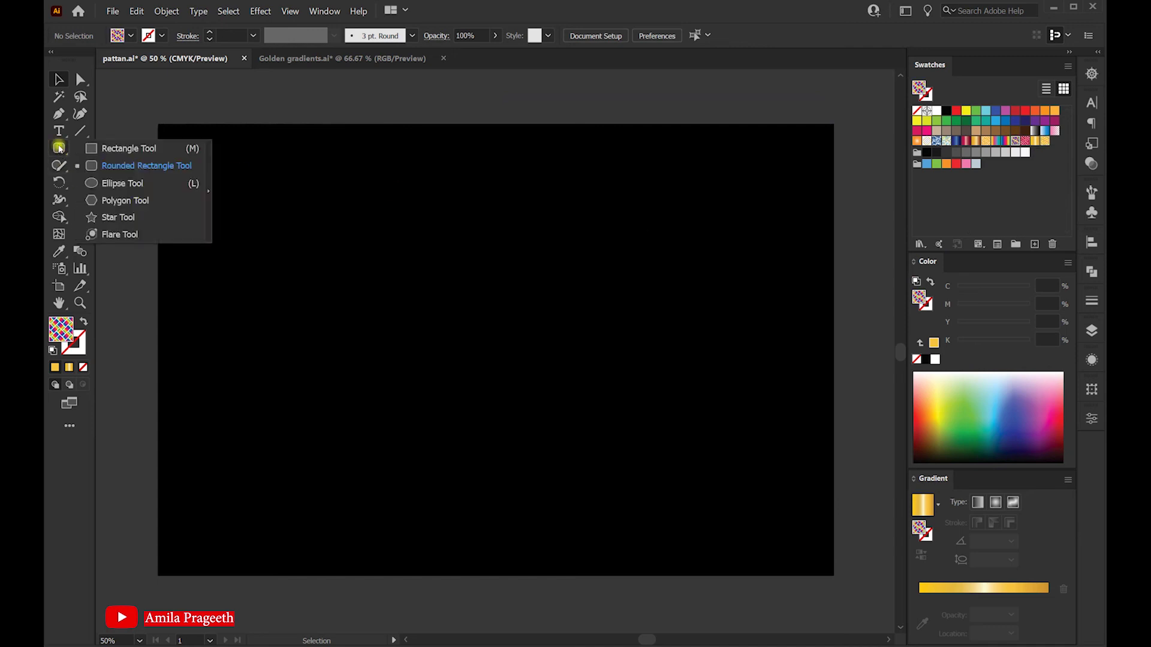
click(120, 148)
mouse_move(200, 159)
mouse_down()
mouse_move(609, 449)
mouse_move(794, 546)
mouse_up()
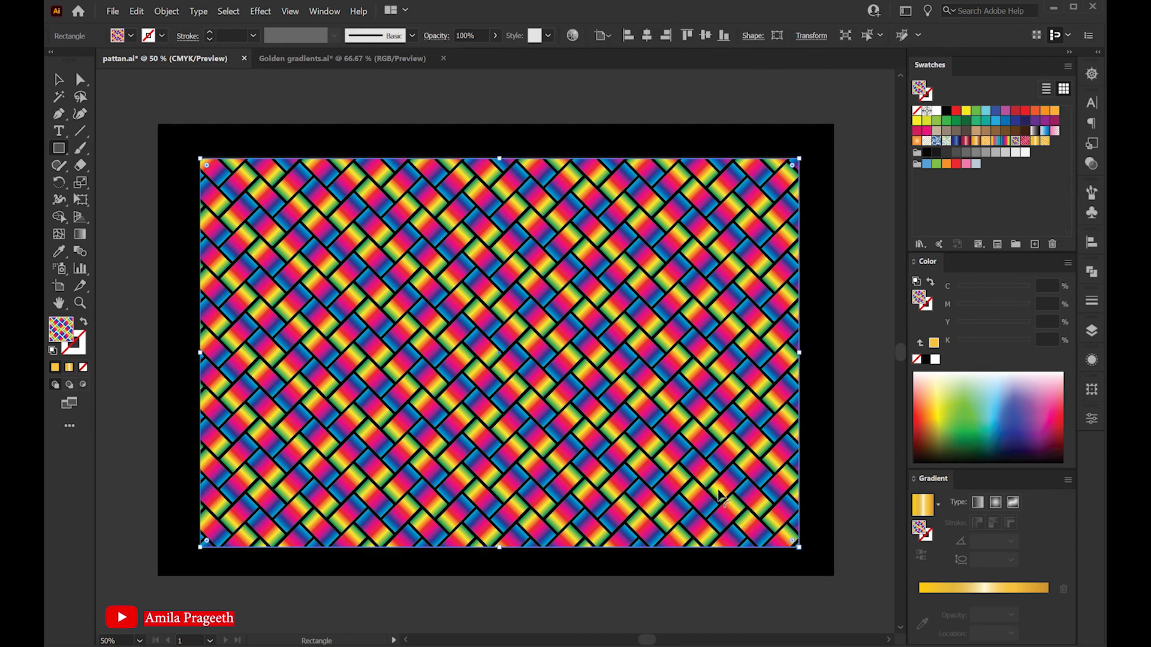
key(Delete)
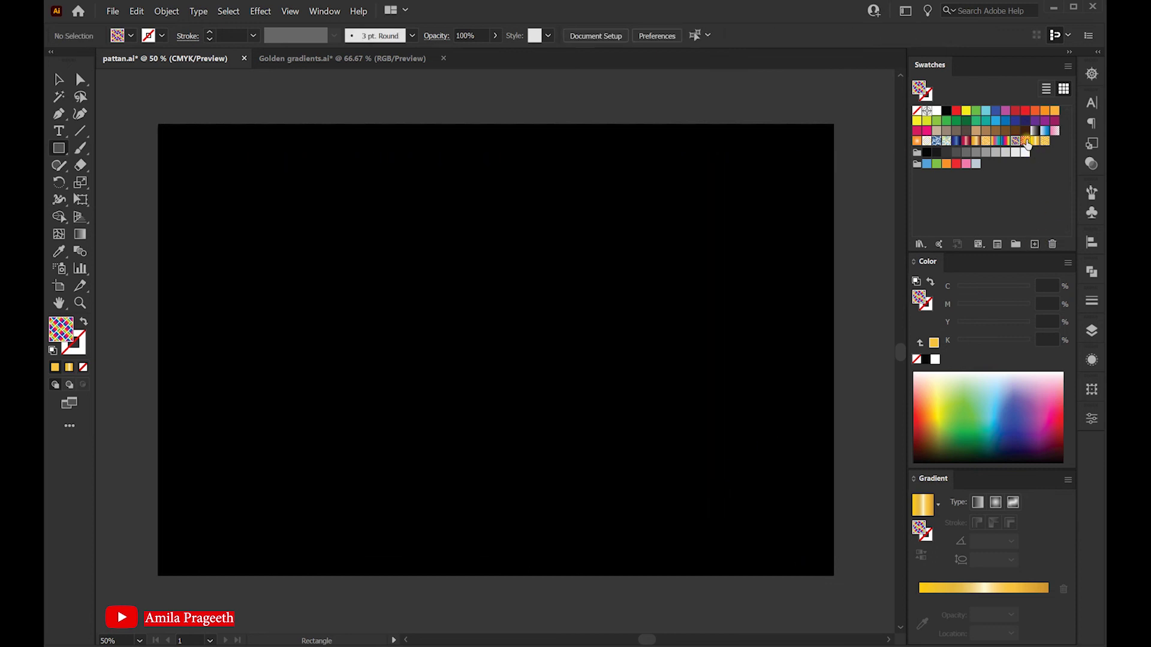
click(1027, 141)
mouse_move(195, 153)
mouse_down()
mouse_move(807, 546)
mouse_move(792, 546)
mouse_up()
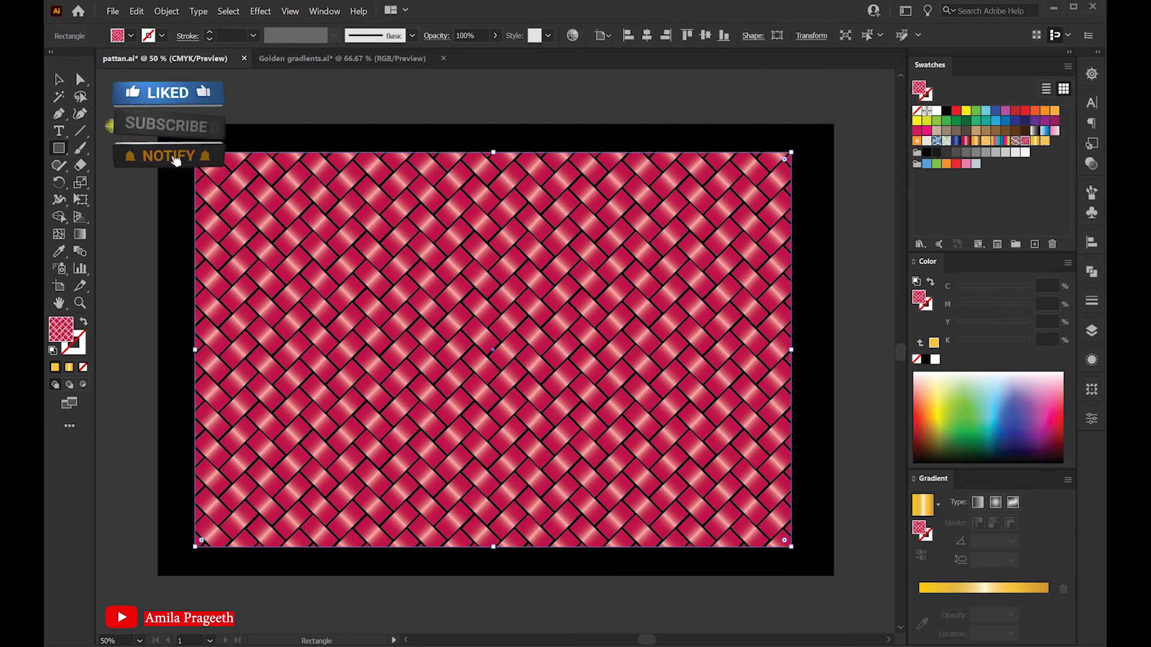
key(v)
mouse_move(535, 348)
mouse_down()
mouse_move(515, 346)
mouse_move(532, 352)
mouse_up()
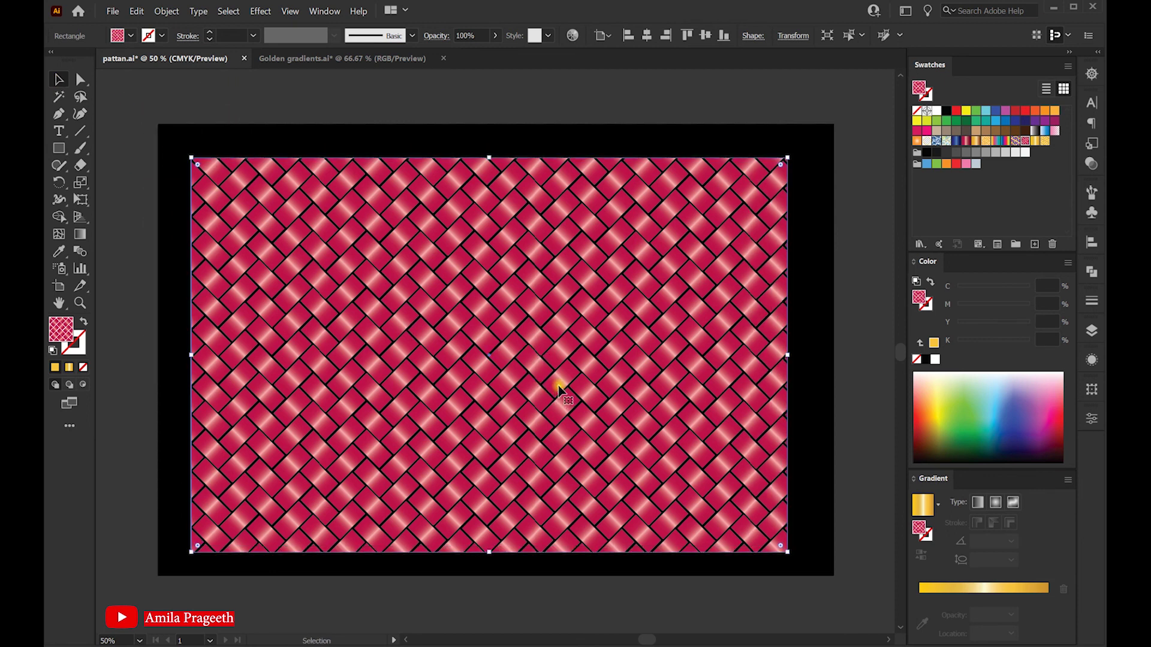
key(Delete)
click(1050, 142)
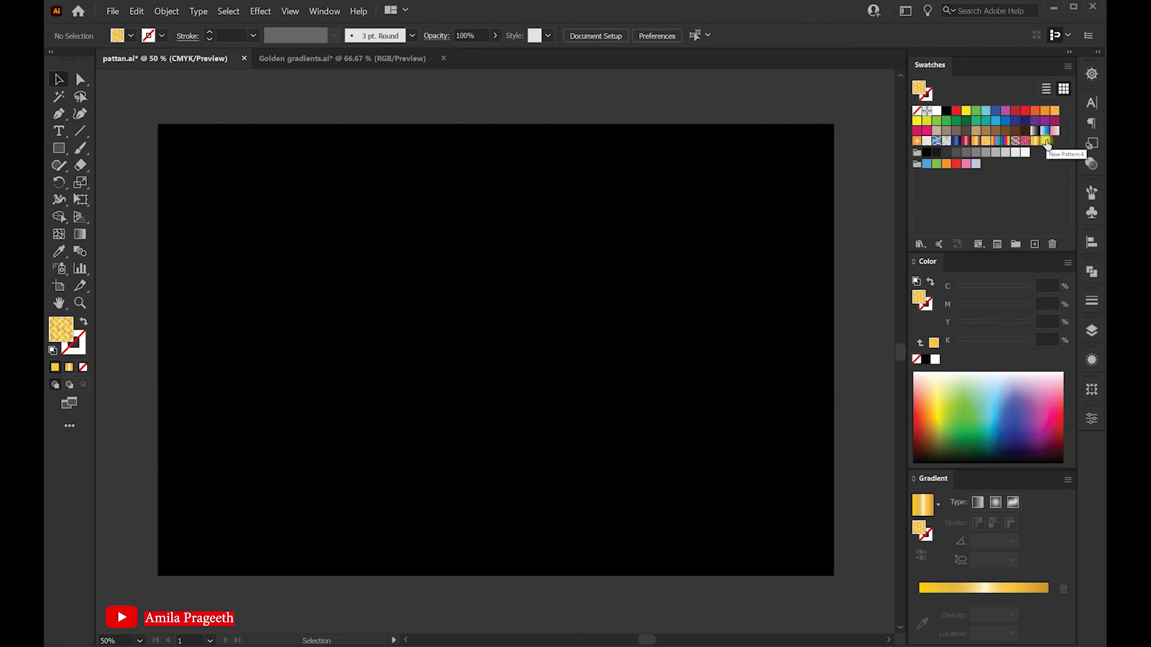
- Draw a large gold-weave star with the Star Tool and centre it on the artboard
click(60, 148)
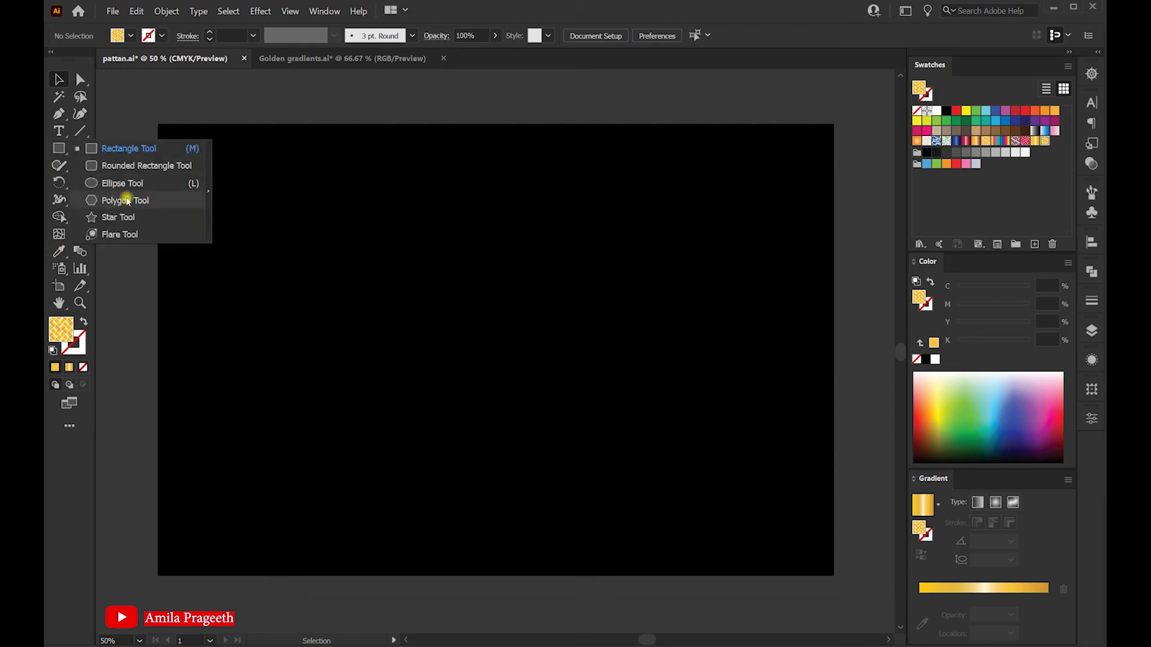
click(138, 218)
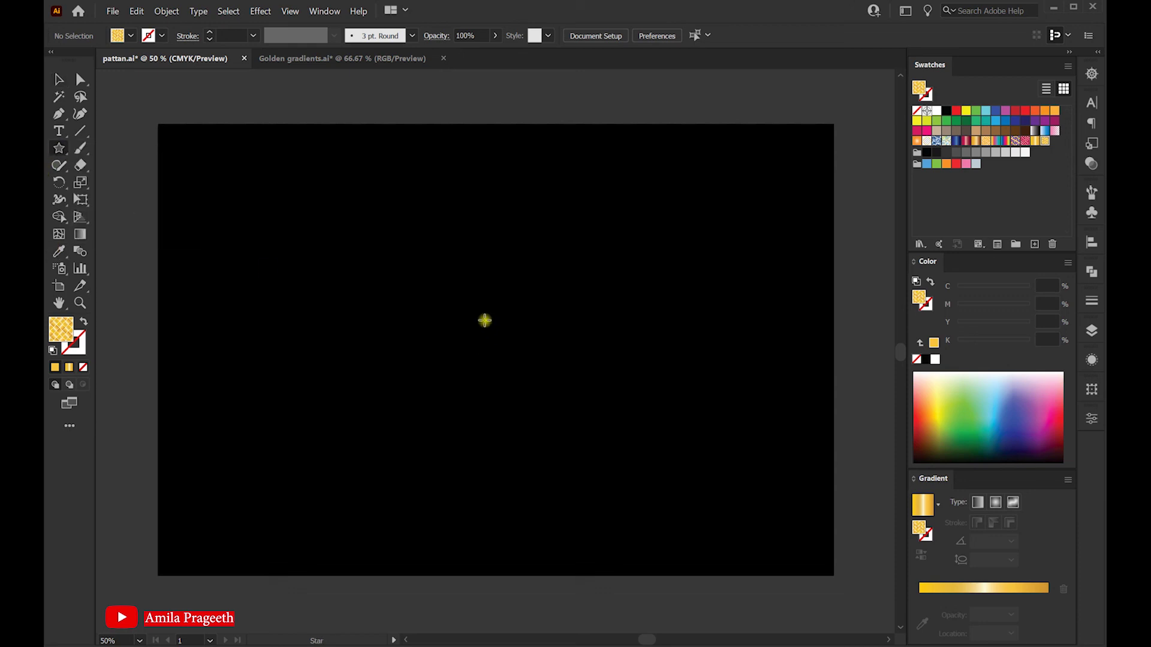
drag(485, 321, 639, 439)
click(57, 79)
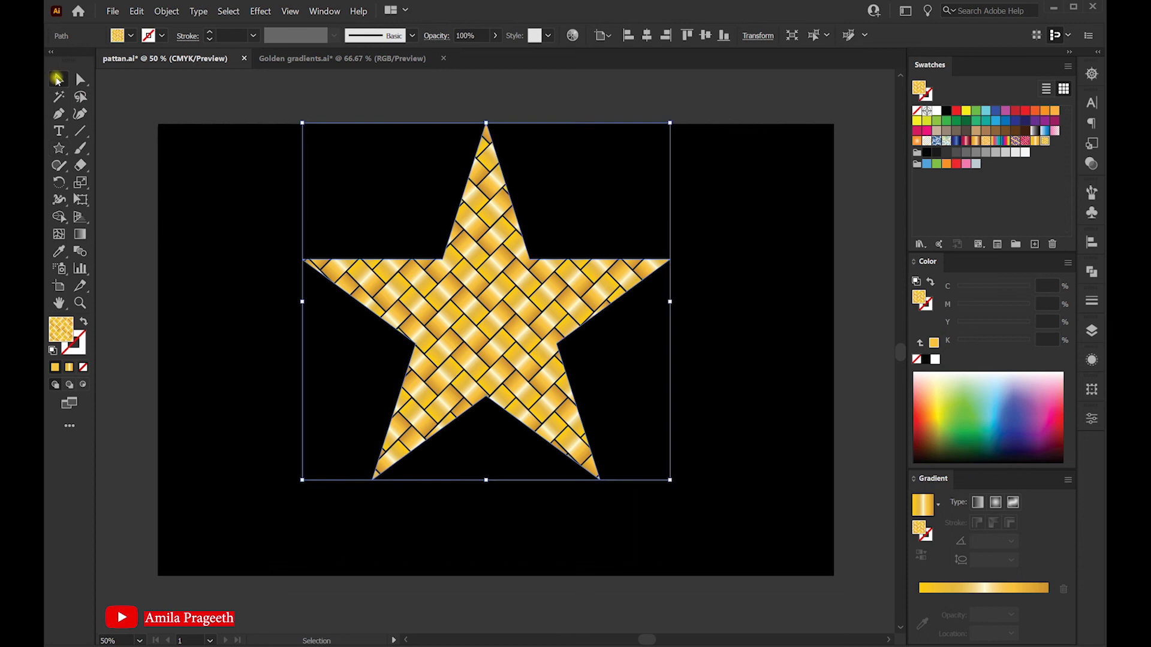
drag(509, 313, 513, 351)
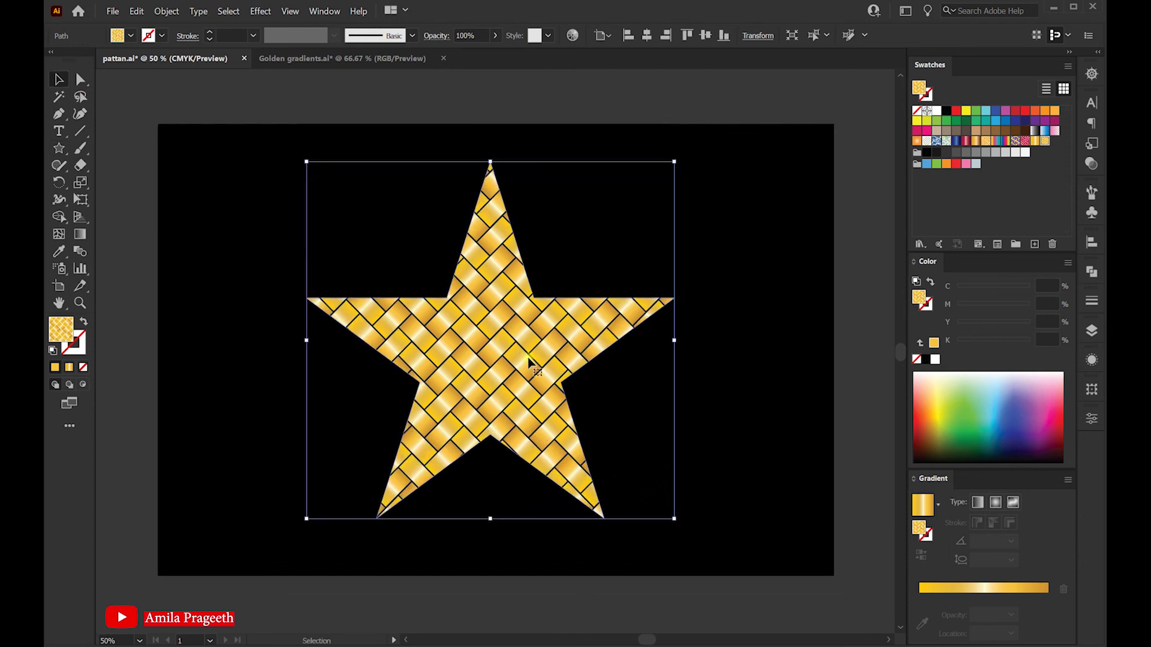
click(768, 442)
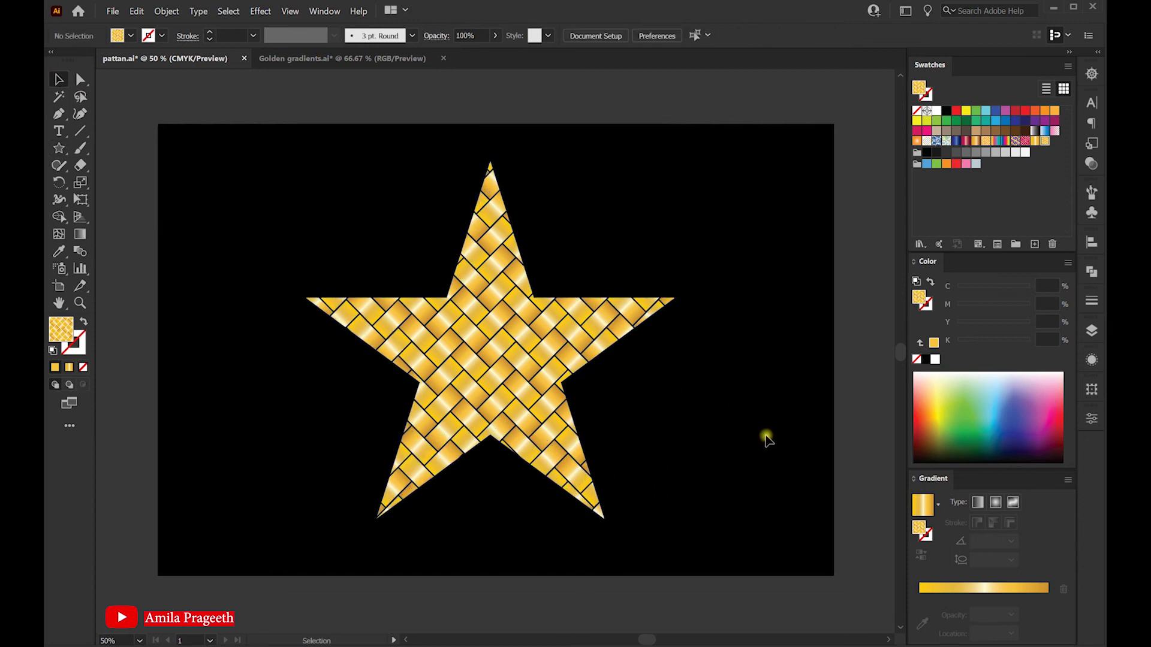